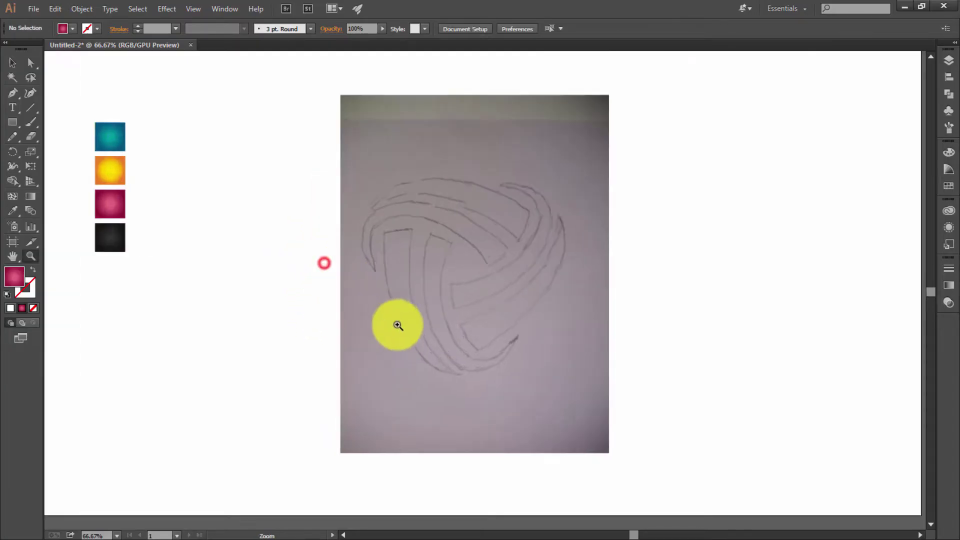
Step: Drag-zoom into the pencil sketch of the three-band knot so it fills the view
{"action": "left_click_drag", "start_coordinate": [398, 325], "coordinate": [521, 352]}
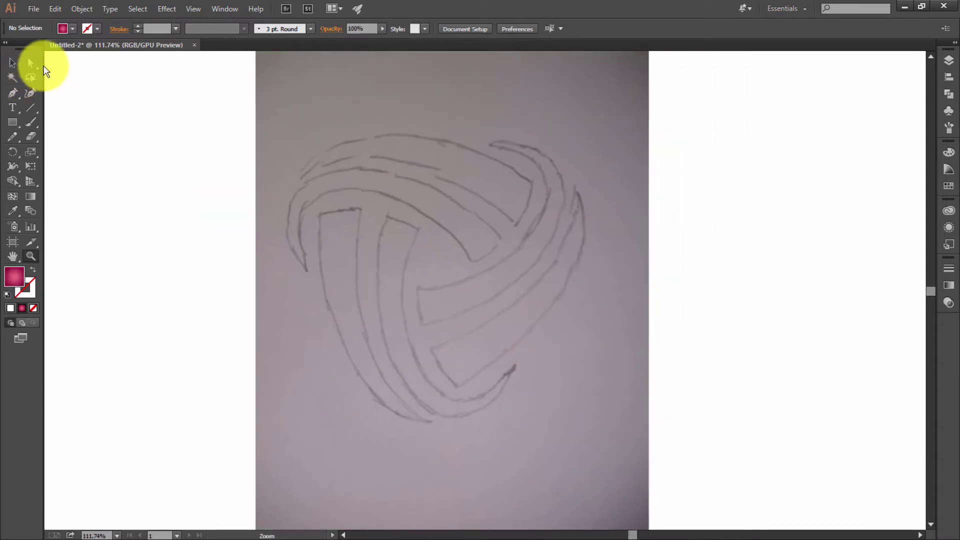
Step: Set the Pen tool to draw paths with no fill and a black stroke
{"action": "key", "text": "p"}
{"action": "left_click", "coordinate": [69, 28]}
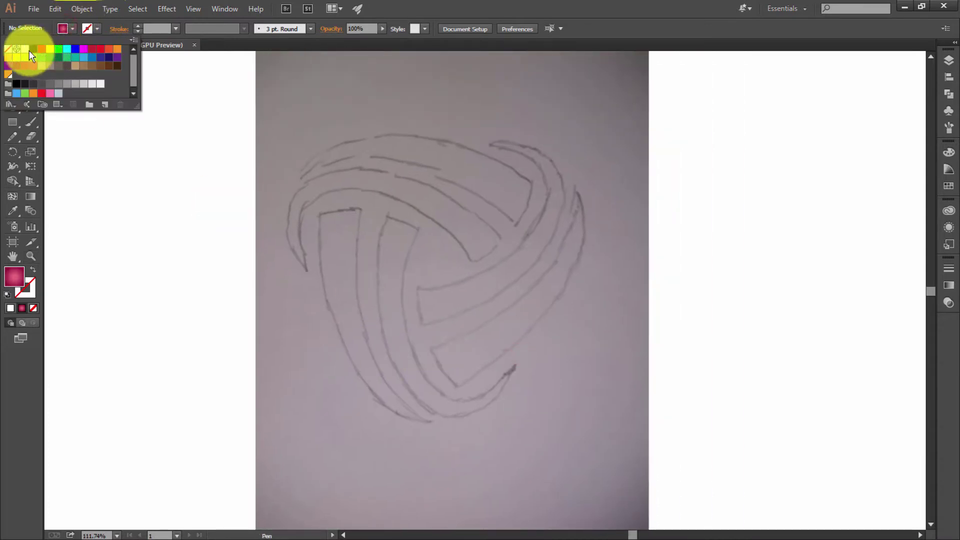
{"action": "left_click", "coordinate": [24, 49]}
{"action": "left_click", "coordinate": [67, 29]}
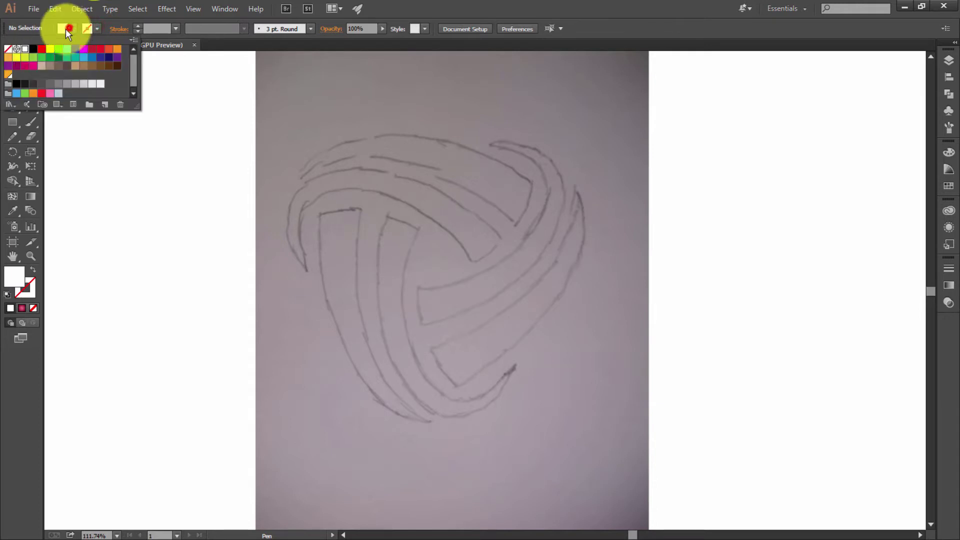
{"action": "left_click", "coordinate": [33, 270]}
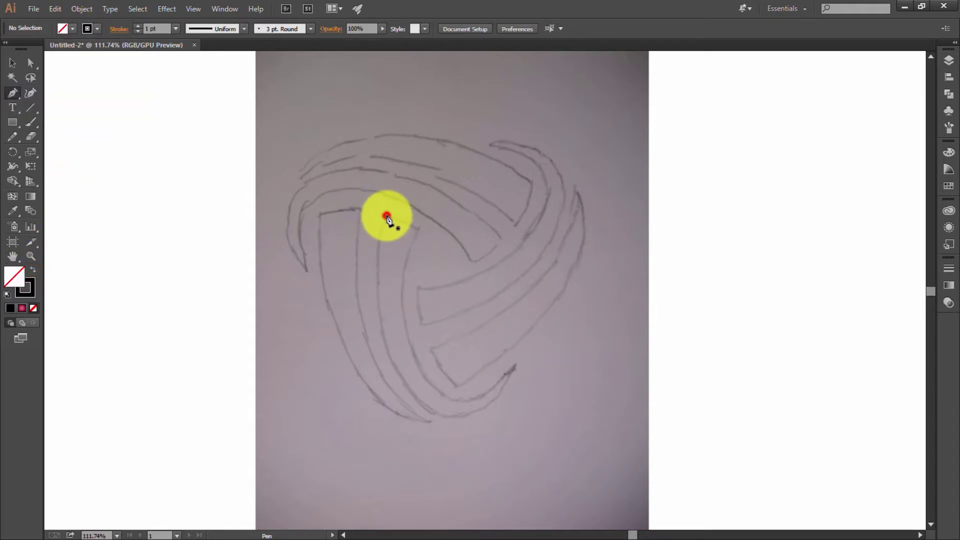
Step: Trace the middle band's top and inner edge down to its pointed lower-right tip
{"action": "left_click_drag", "start_coordinate": [386, 216], "coordinate": [421, 237]}
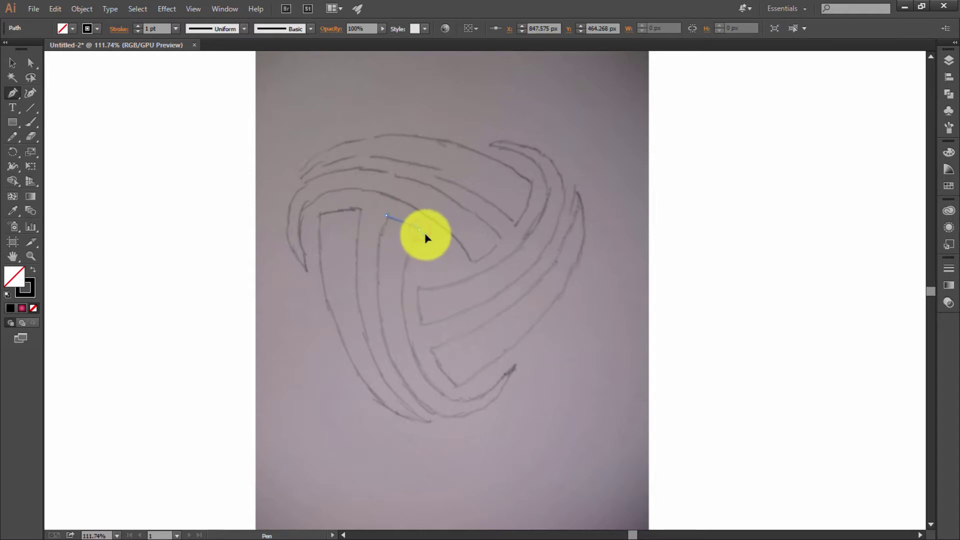
{"action": "left_click", "coordinate": [419, 230]}
{"action": "scroll", "coordinate": [440, 264], "scroll_direction": "down", "scroll_amount": 3}
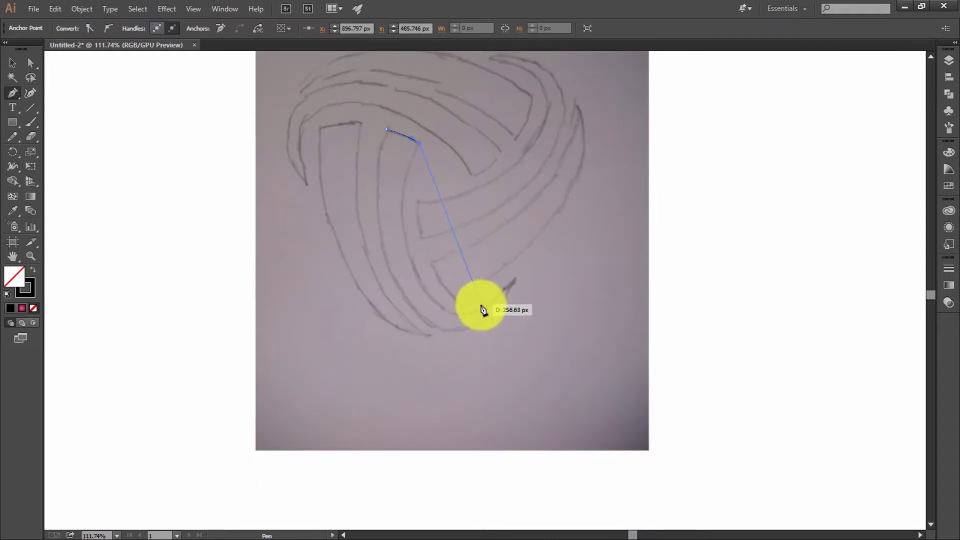
{"action": "mouse_move", "coordinate": [445, 310]}
{"action": "left_mouse_down"}
{"action": "mouse_move", "coordinate": [518, 378]}
{"action": "mouse_move", "coordinate": [448, 318]}
{"action": "left_mouse_up"}
{"action": "left_click", "coordinate": [444, 310]}
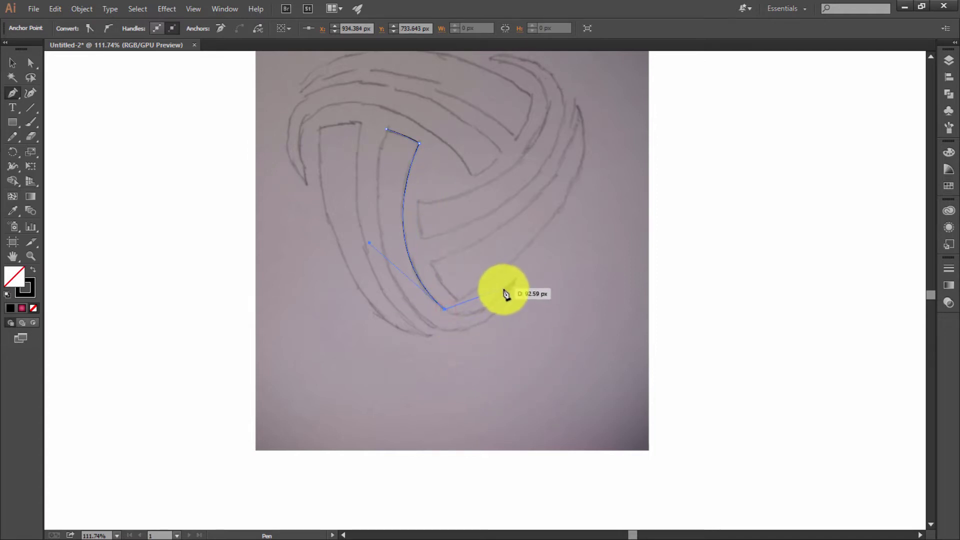
{"action": "mouse_move", "coordinate": [506, 290]}
{"action": "left_mouse_down"}
{"action": "mouse_move", "coordinate": [537, 264]}
{"action": "mouse_move", "coordinate": [515, 289]}
{"action": "left_mouse_up"}
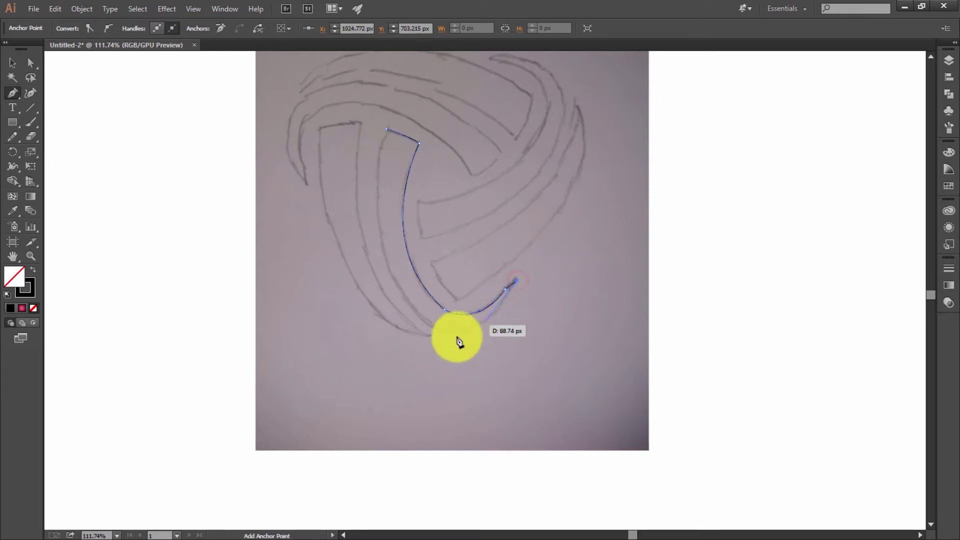
{"action": "mouse_move", "coordinate": [518, 283]}
{"action": "left_mouse_down"}
{"action": "mouse_move", "coordinate": [428, 333]}
{"action": "mouse_move", "coordinate": [368, 244]}
{"action": "mouse_move", "coordinate": [347, 243]}
{"action": "mouse_move", "coordinate": [352, 251]}
{"action": "left_mouse_up"}
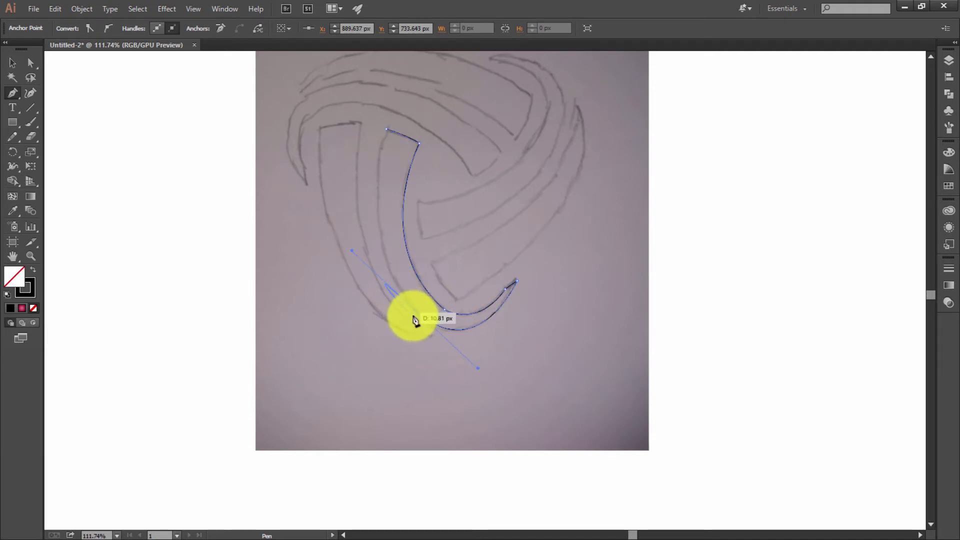
{"action": "key", "text": "ctrl+z"}
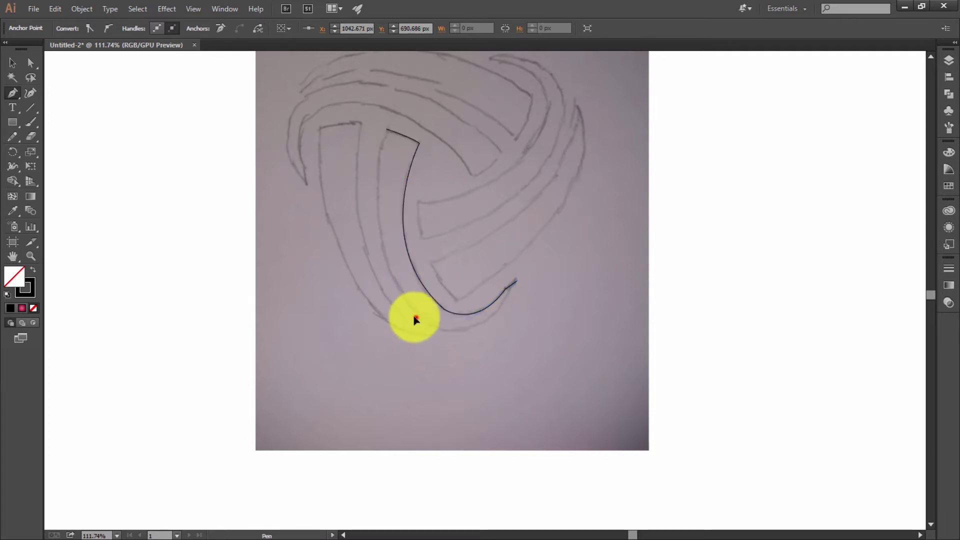
Step: Trace the middle band's curved outer edge and close the outline at its top-left corner
{"action": "left_click_drag", "start_coordinate": [415, 317], "coordinate": [356, 272]}
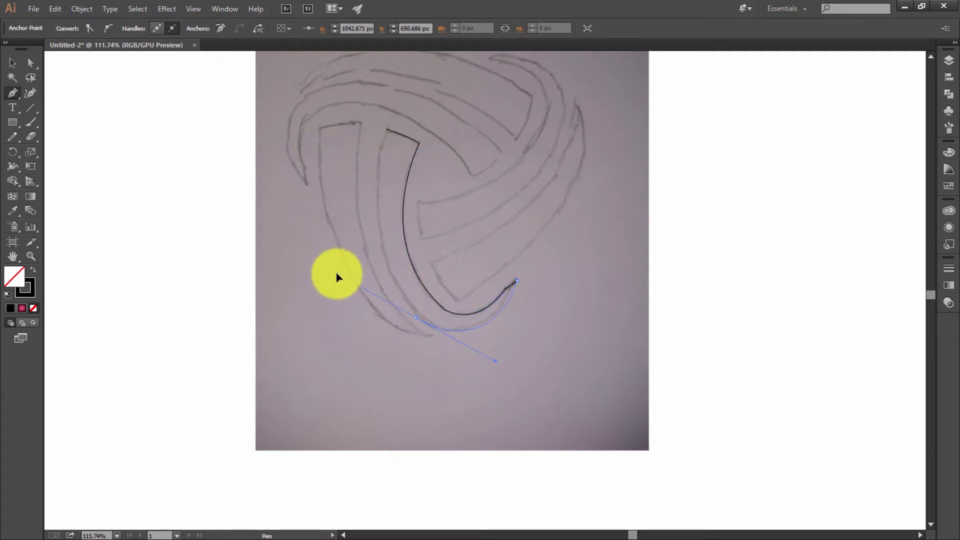
{"action": "left_click_drag", "start_coordinate": [416, 317], "coordinate": [386, 134]}
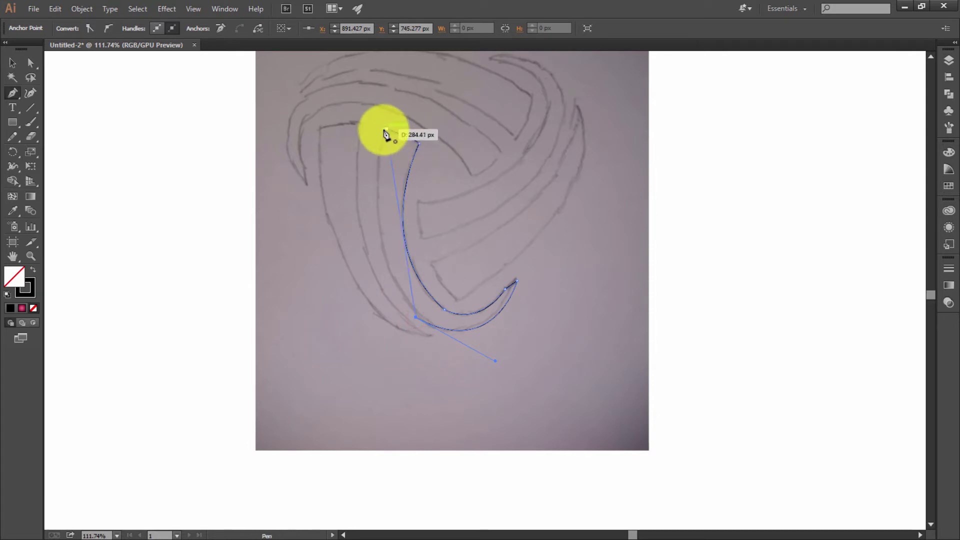
{"action": "scroll", "coordinate": [491, 75], "scroll_direction": "up", "scroll_amount": 2}
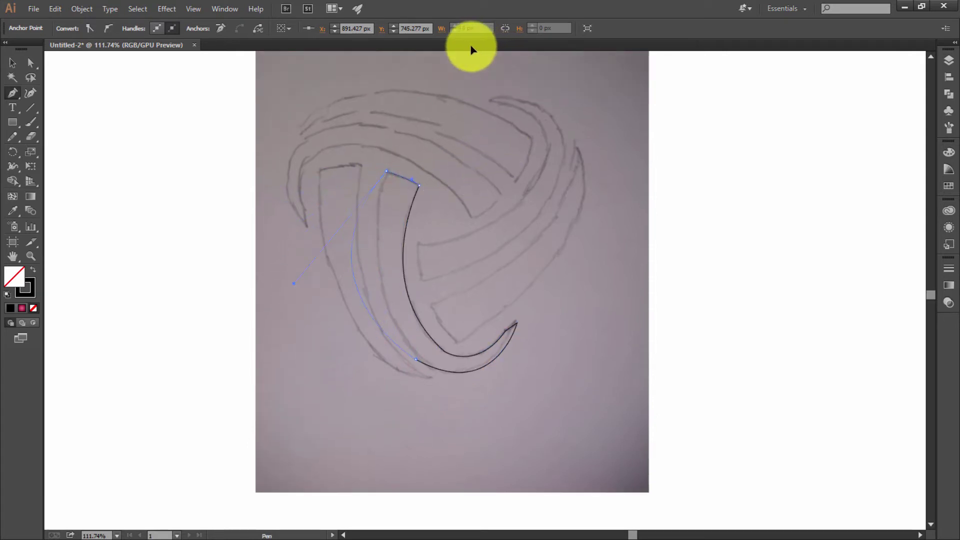
{"action": "scroll", "coordinate": [397, 90], "scroll_direction": "up", "scroll_amount": 4}
{"action": "left_click_drag", "start_coordinate": [384, 111], "coordinate": [425, 147]}
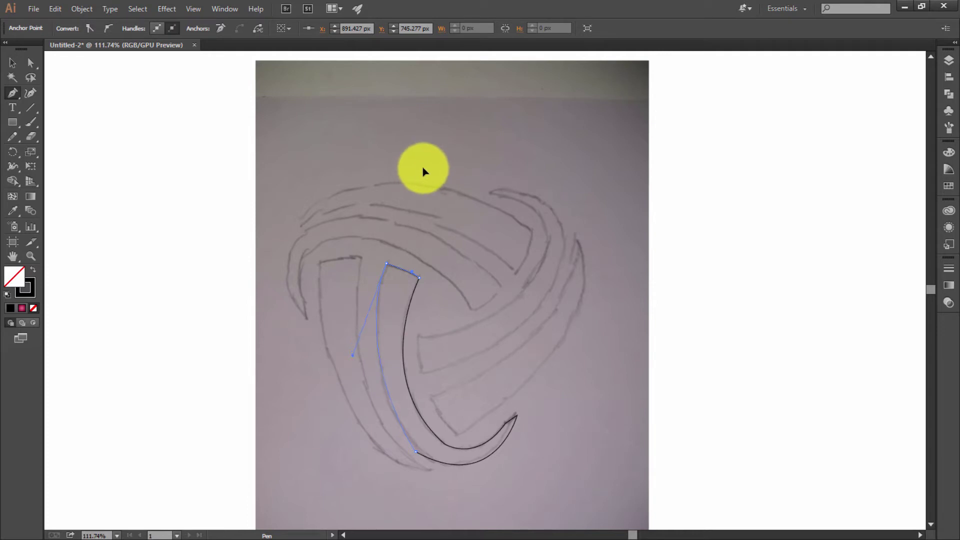
{"action": "scroll", "coordinate": [441, 250], "scroll_direction": "down", "scroll_amount": 3}
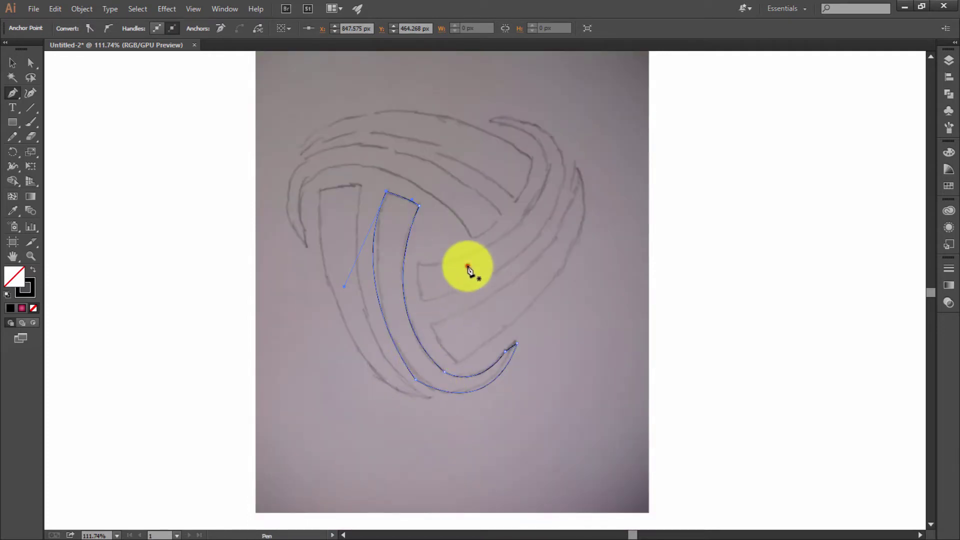
{"action": "key", "text": "Escape"}
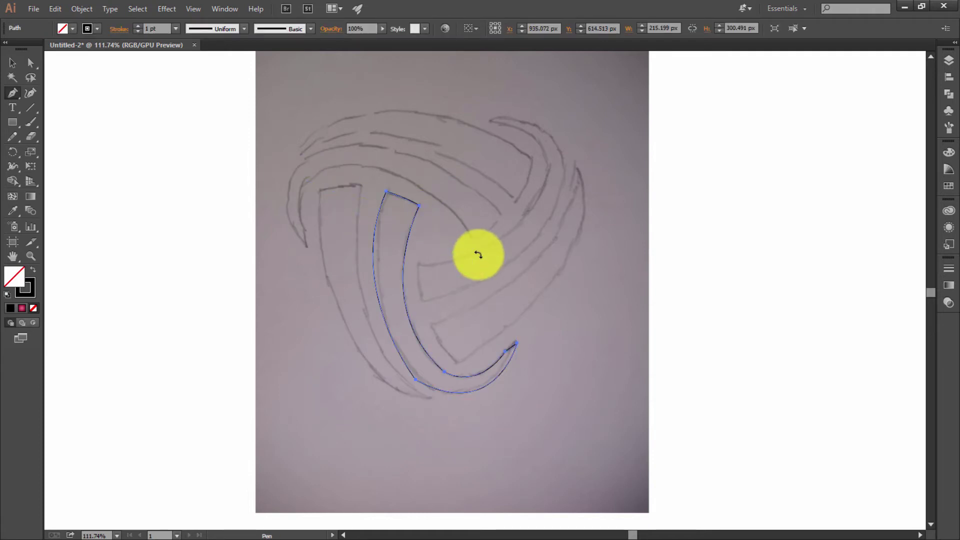
{"action": "left_click_drag", "start_coordinate": [444, 373], "coordinate": [423, 380]}
{"action": "mouse_move", "coordinate": [396, 344]}
{"action": "left_mouse_down"}
{"action": "mouse_move", "coordinate": [386, 315]}
{"action": "mouse_move", "coordinate": [324, 260]}
{"action": "mouse_move", "coordinate": [348, 239]}
{"action": "left_mouse_up"}
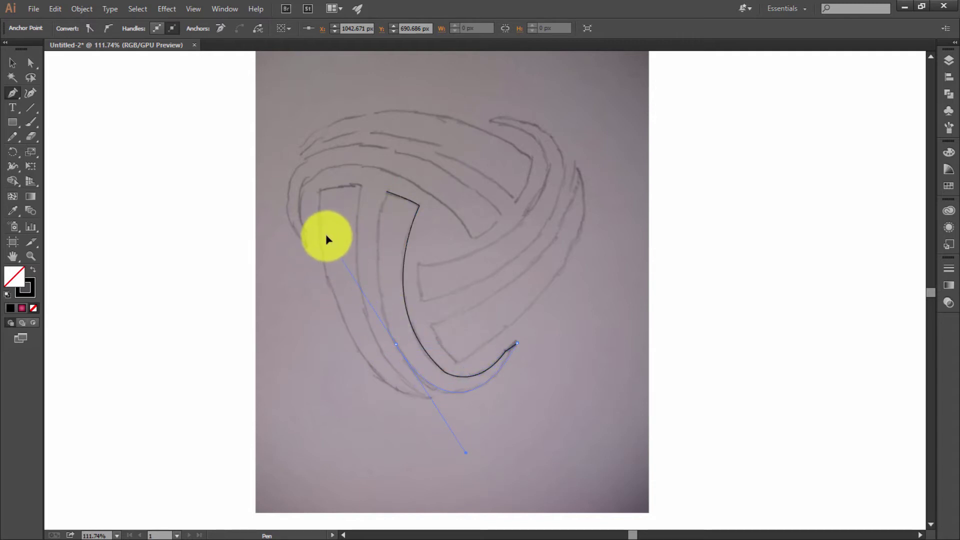
{"action": "left_click", "coordinate": [396, 344]}
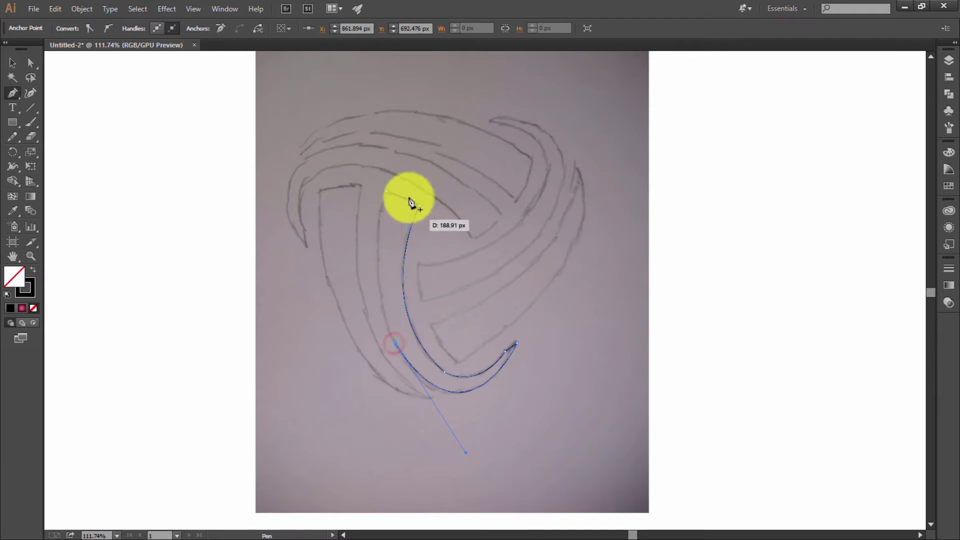
{"action": "left_click_drag", "start_coordinate": [418, 205], "coordinate": [389, 195]}
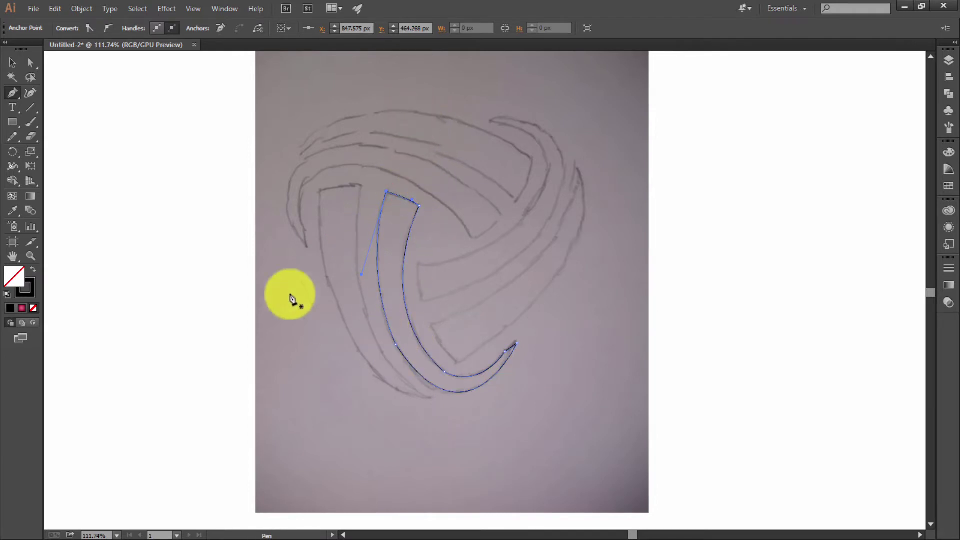
{"action": "left_click", "coordinate": [219, 205]}
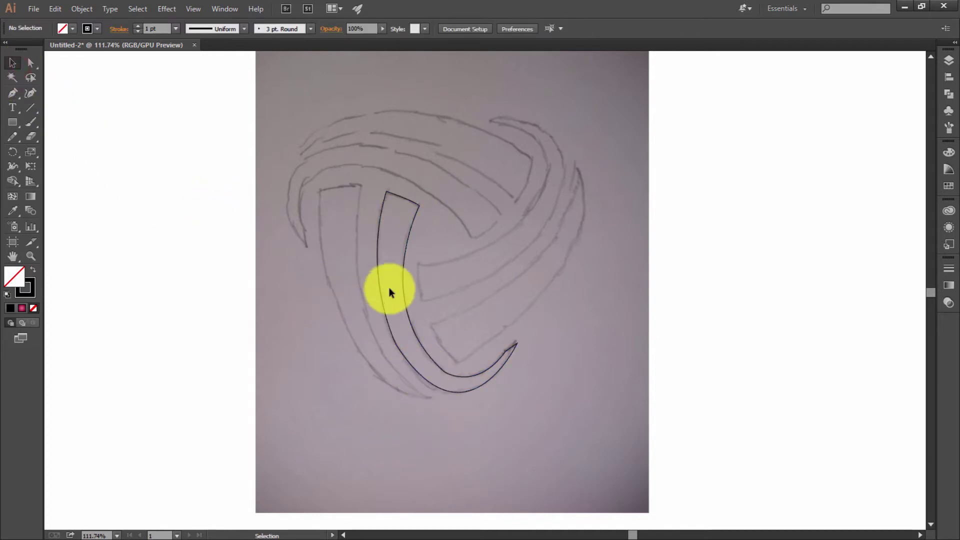
Step: Start tracing the left band from its top corners down its inner edge
{"action": "key", "text": "p"}
{"action": "left_click", "coordinate": [320, 193]}
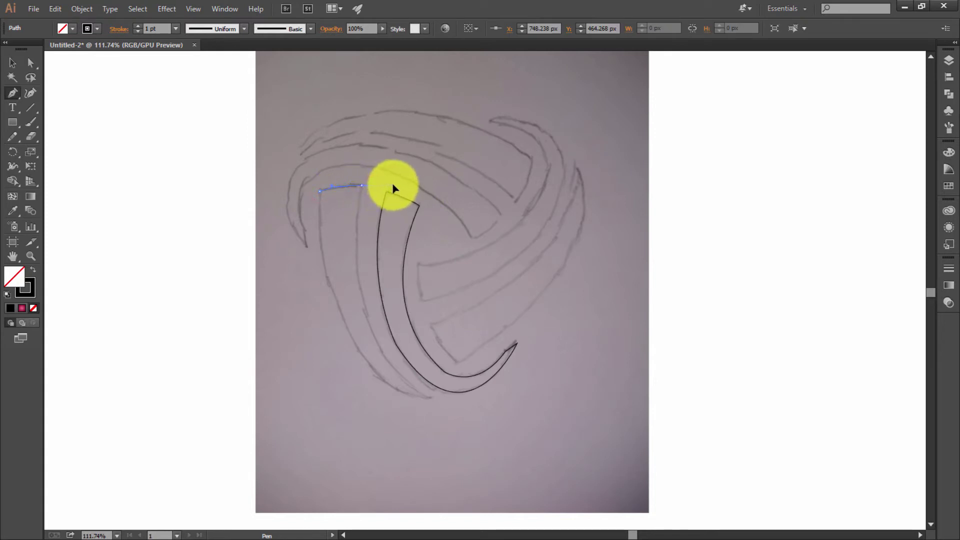
{"action": "left_click", "coordinate": [361, 187]}
{"action": "scroll", "coordinate": [369, 242], "scroll_direction": "down", "scroll_amount": 2}
{"action": "scroll", "coordinate": [400, 280], "scroll_direction": "down", "scroll_amount": 3}
{"action": "left_click_drag", "start_coordinate": [430, 325], "coordinate": [511, 395]}
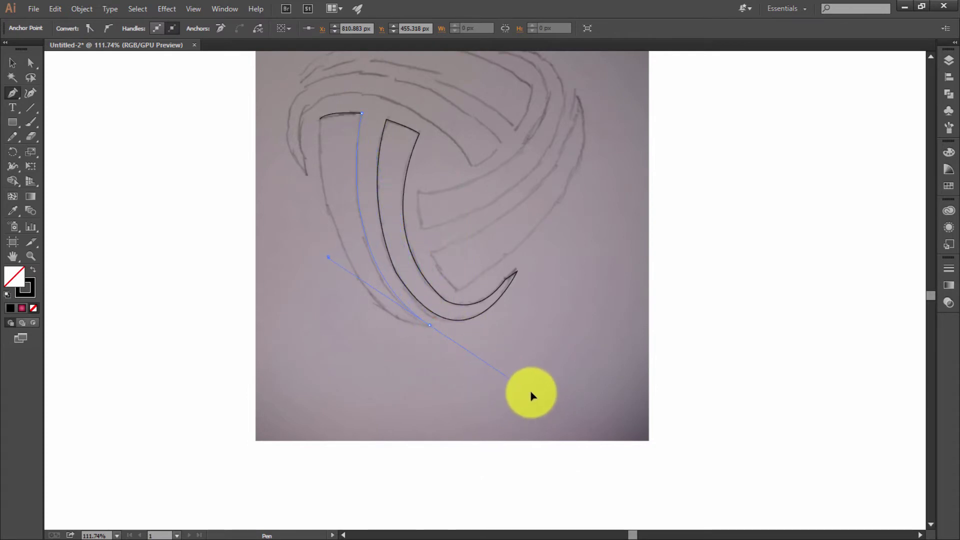
{"action": "left_click", "coordinate": [430, 325]}
Step: Close the left band's outline with a curved outer edge and top-left corner anchor
{"action": "scroll", "coordinate": [331, 318], "scroll_direction": "up", "scroll_amount": 6}
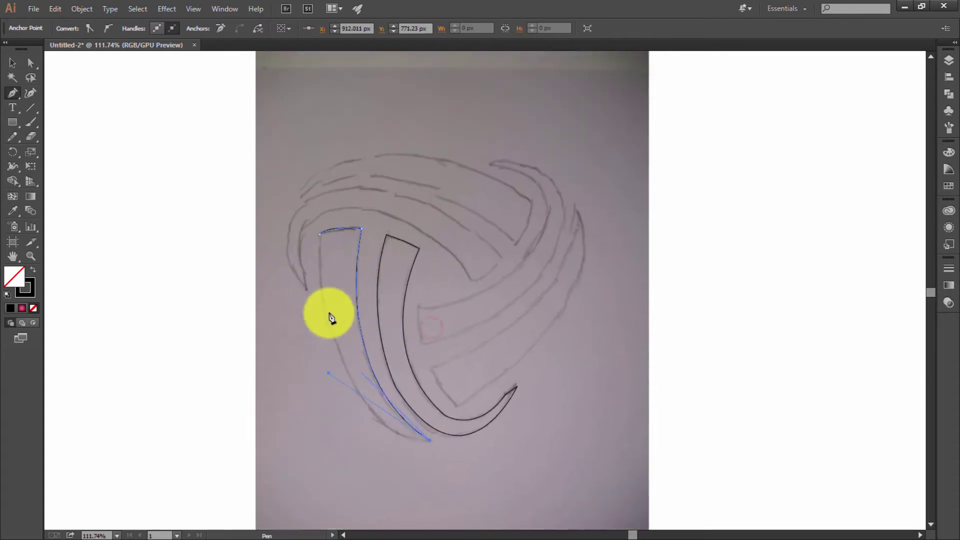
{"action": "scroll", "coordinate": [331, 318], "scroll_direction": "up", "scroll_amount": 1}
{"action": "left_click_drag", "start_coordinate": [320, 249], "coordinate": [342, 70]}
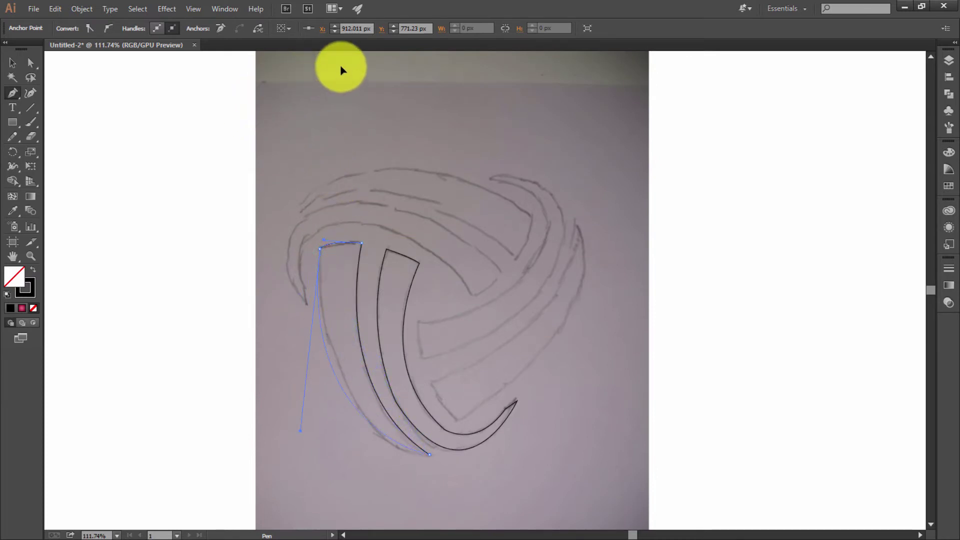
{"action": "scroll", "coordinate": [321, 70], "scroll_direction": "up", "scroll_amount": 5}
{"action": "scroll", "coordinate": [285, 139], "scroll_direction": "up", "scroll_amount": 1}
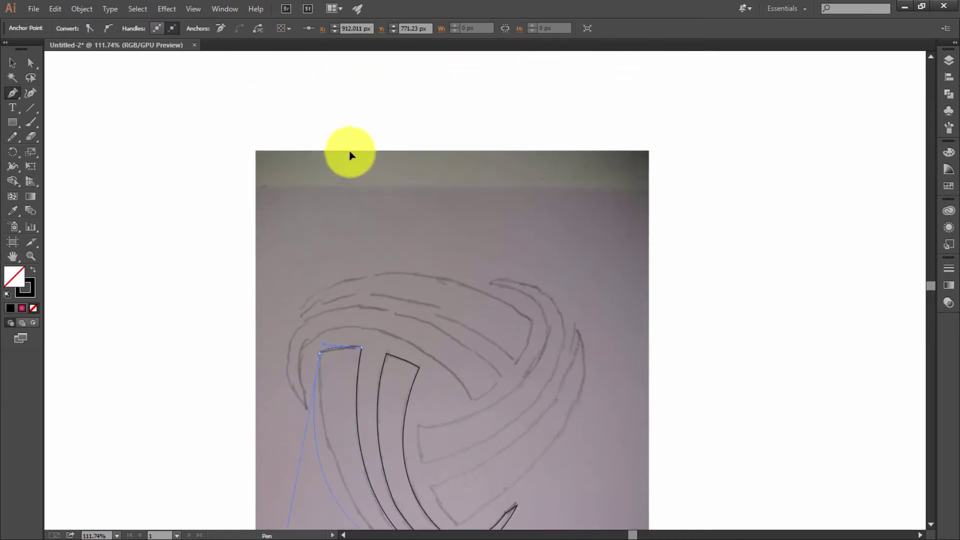
{"action": "left_click_drag", "start_coordinate": [350, 156], "coordinate": [323, 174]}
{"action": "scroll", "coordinate": [393, 226], "scroll_direction": "down", "scroll_amount": 4}
{"action": "scroll", "coordinate": [390, 231], "scroll_direction": "down", "scroll_amount": 1}
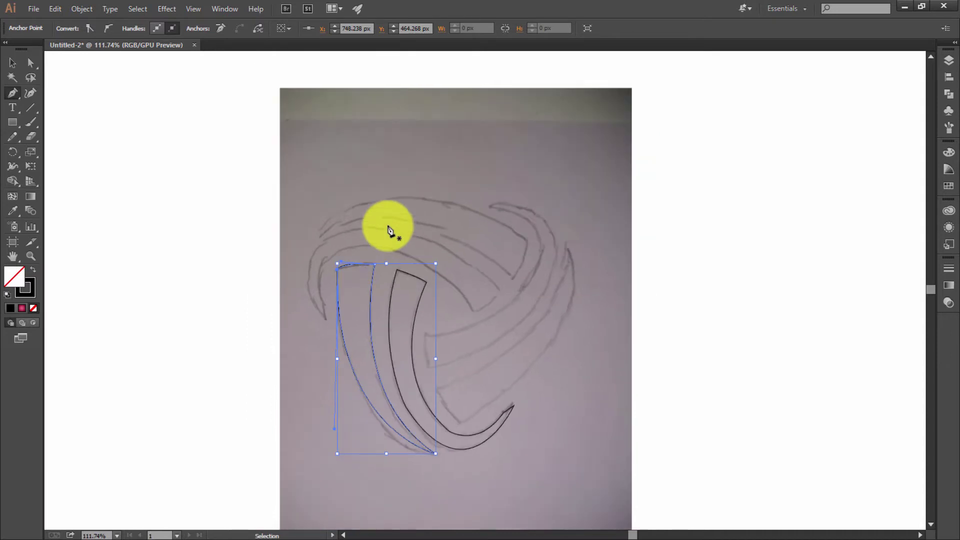
{"action": "scroll", "coordinate": [390, 231], "scroll_direction": "down", "scroll_amount": 3}
{"action": "scroll", "coordinate": [369, 210], "scroll_direction": "down", "scroll_amount": 1}
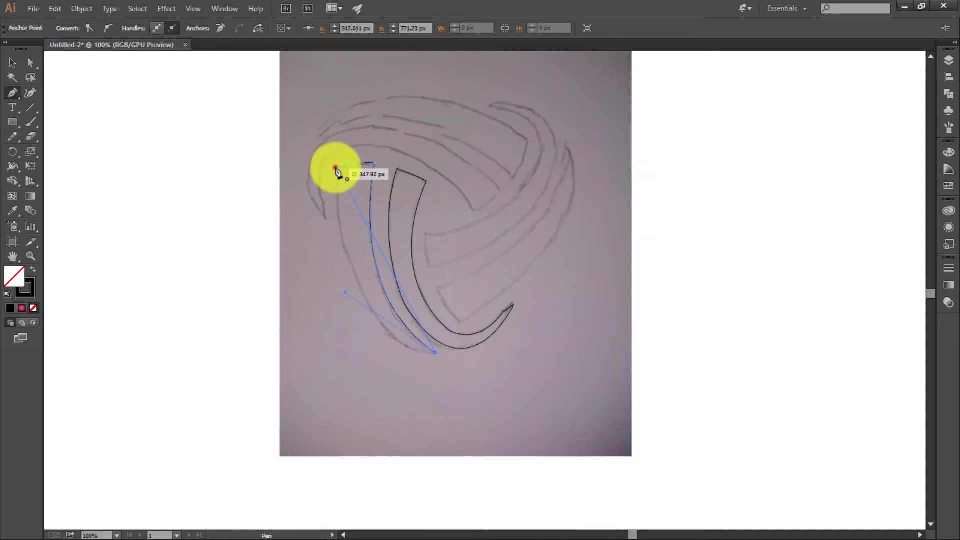
{"action": "left_click", "coordinate": [336, 168]}
{"action": "scroll", "coordinate": [406, 146], "scroll_direction": "up", "scroll_amount": 2}
{"action": "scroll", "coordinate": [261, 58], "scroll_direction": "up", "scroll_amount": 2}
{"action": "scroll", "coordinate": [424, 139], "scroll_direction": "up", "scroll_amount": 2}
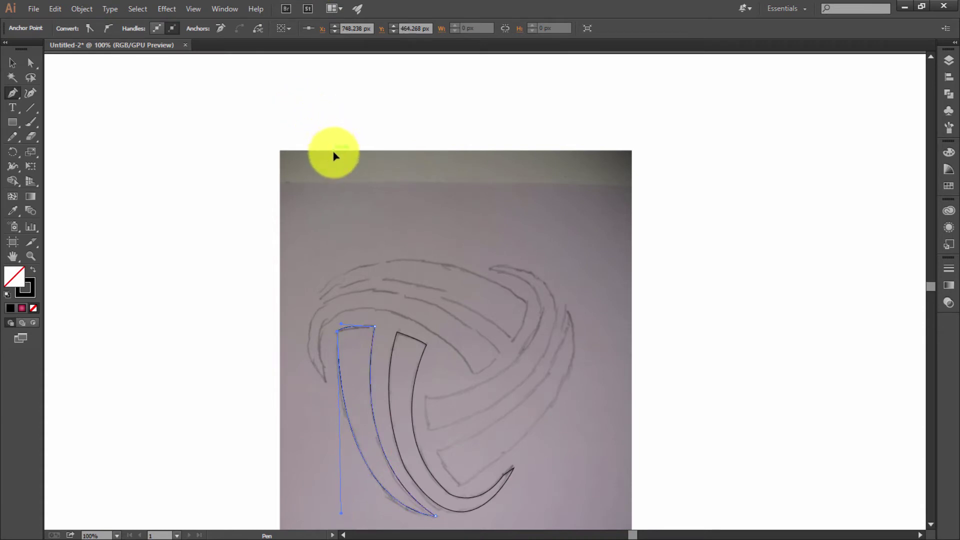
{"action": "left_click", "coordinate": [13, 62]}
Step: Reshape the left band's top-left corner by dragging its anchor with Direct Selection
{"action": "left_click", "coordinate": [171, 135]}
{"action": "scroll", "coordinate": [388, 311], "scroll_direction": "down", "scroll_amount": 3}
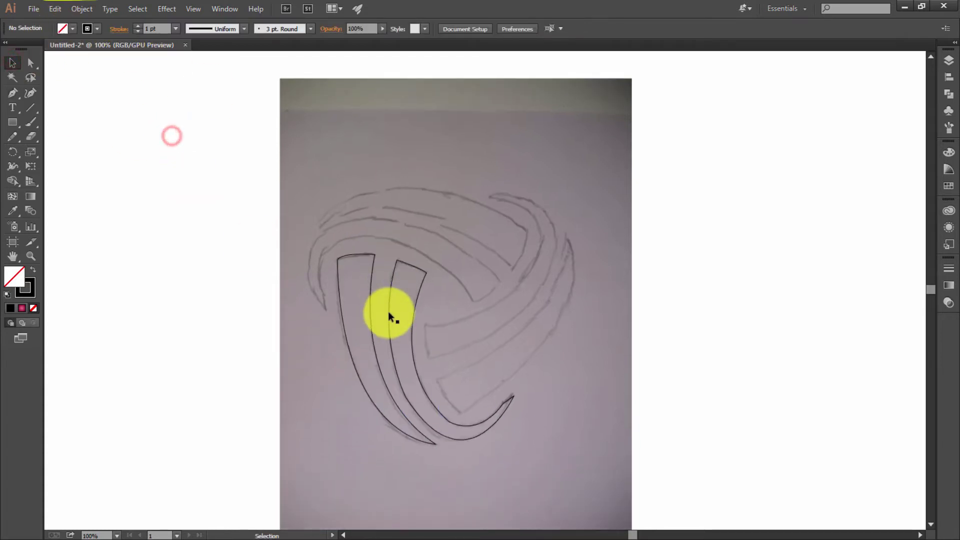
{"action": "scroll", "coordinate": [367, 281], "scroll_direction": "up", "scroll_amount": 3}
{"action": "mouse_move", "coordinate": [368, 279]}
{"action": "left_mouse_down"}
{"action": "mouse_move", "coordinate": [230, 231]}
{"action": "mouse_move", "coordinate": [502, 251]}
{"action": "left_mouse_up"}
{"action": "left_click", "coordinate": [369, 205]}
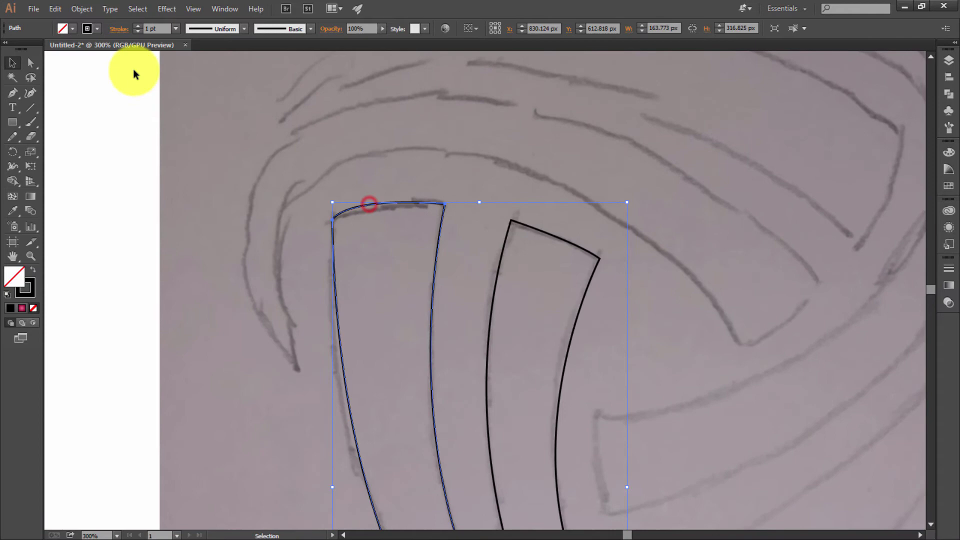
{"action": "left_click", "coordinate": [31, 62]}
{"action": "left_click", "coordinate": [333, 219]}
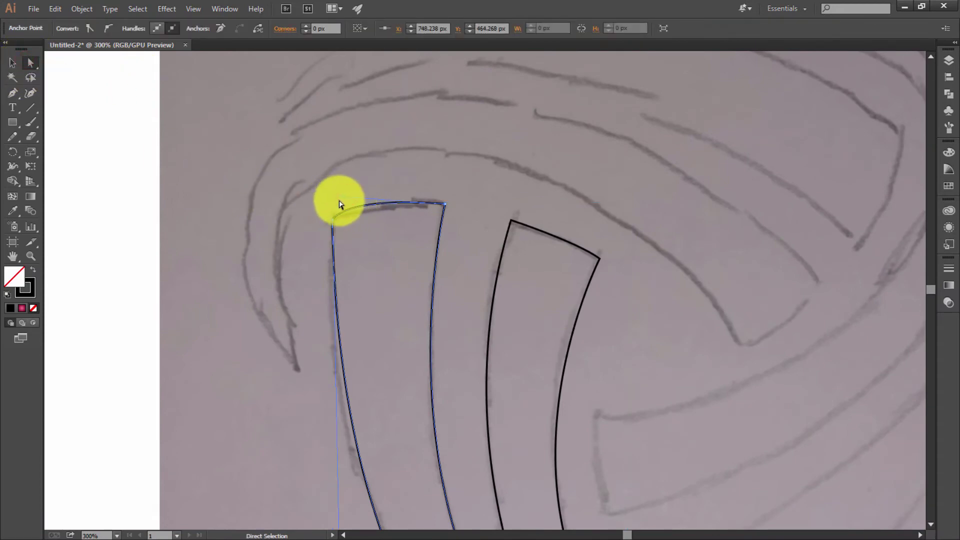
{"action": "left_click", "coordinate": [333, 218]}
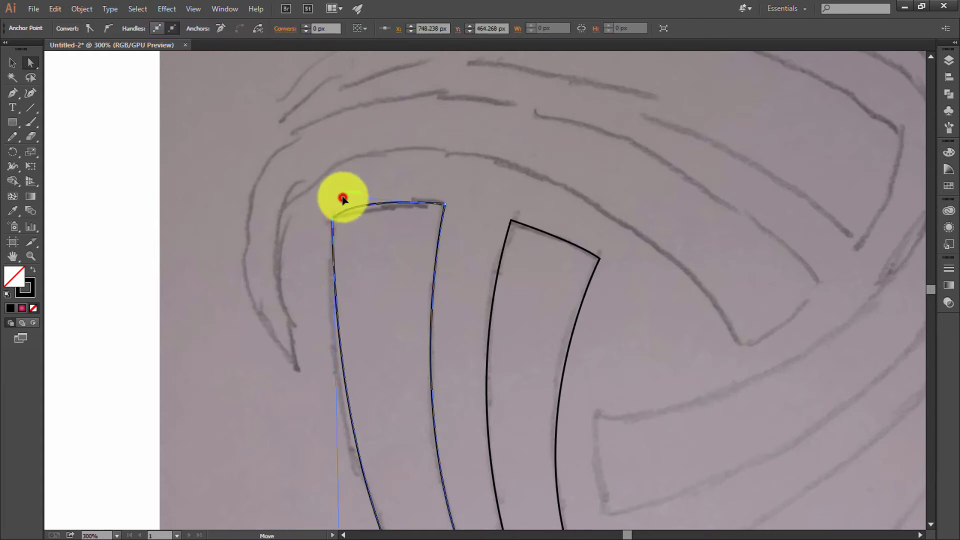
{"action": "left_click_drag", "start_coordinate": [343, 199], "coordinate": [342, 209]}
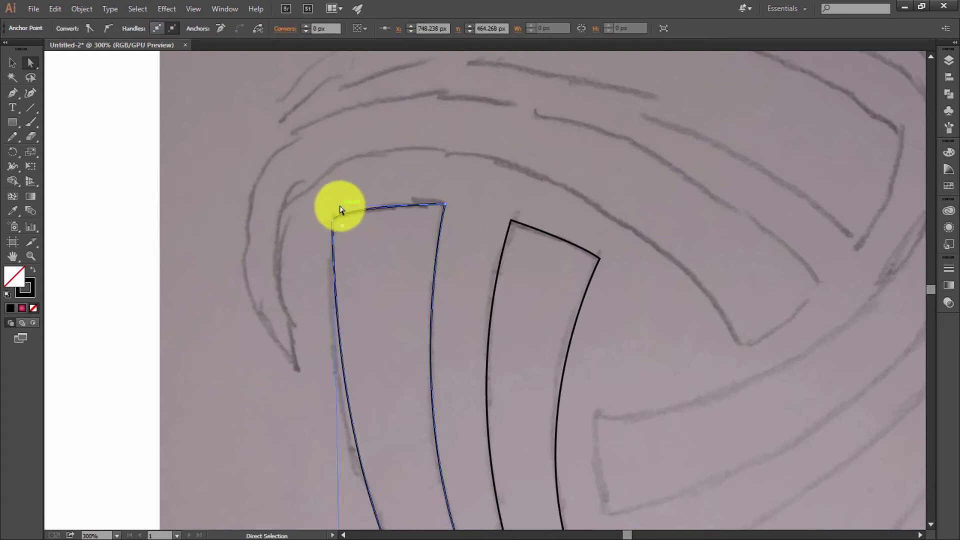
Step: Redraw the other band's curve with the Pencil tool to match the sketch
{"action": "left_click", "coordinate": [12, 63]}
{"action": "scroll", "coordinate": [454, 247], "scroll_direction": "down", "scroll_amount": 3}
{"action": "scroll", "coordinate": [548, 325], "scroll_direction": "down", "scroll_amount": 5}
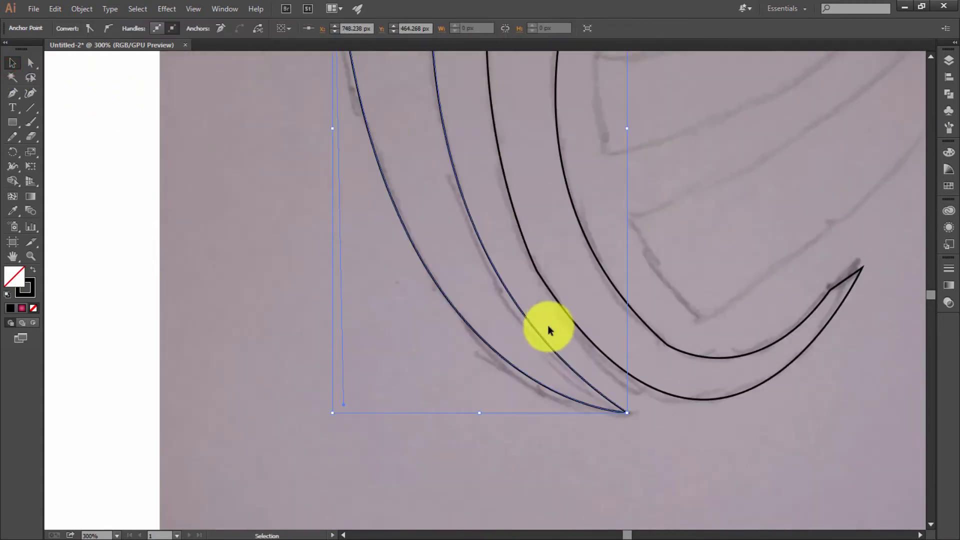
{"action": "left_click", "coordinate": [561, 306]}
{"action": "left_click", "coordinate": [12, 137]}
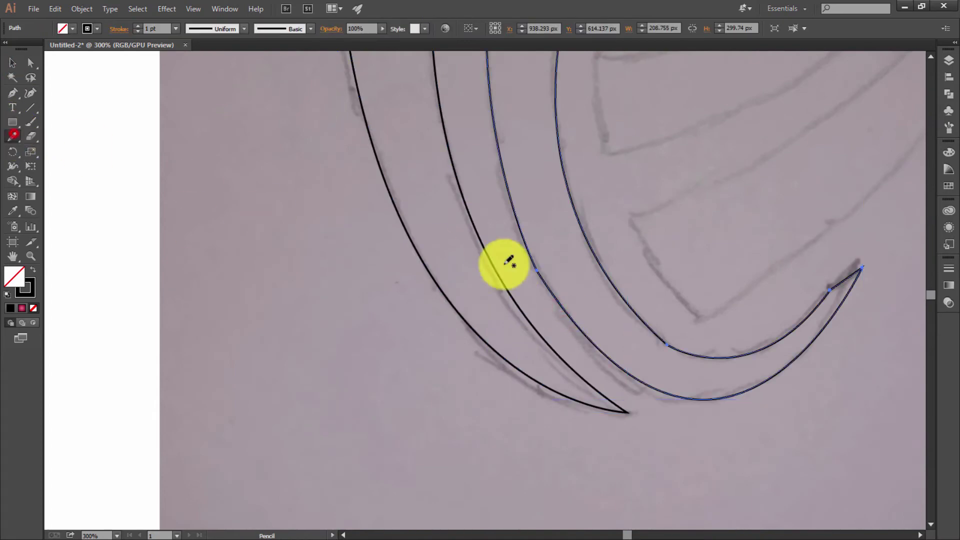
{"action": "left_click_drag", "start_coordinate": [537, 271], "coordinate": [571, 320]}
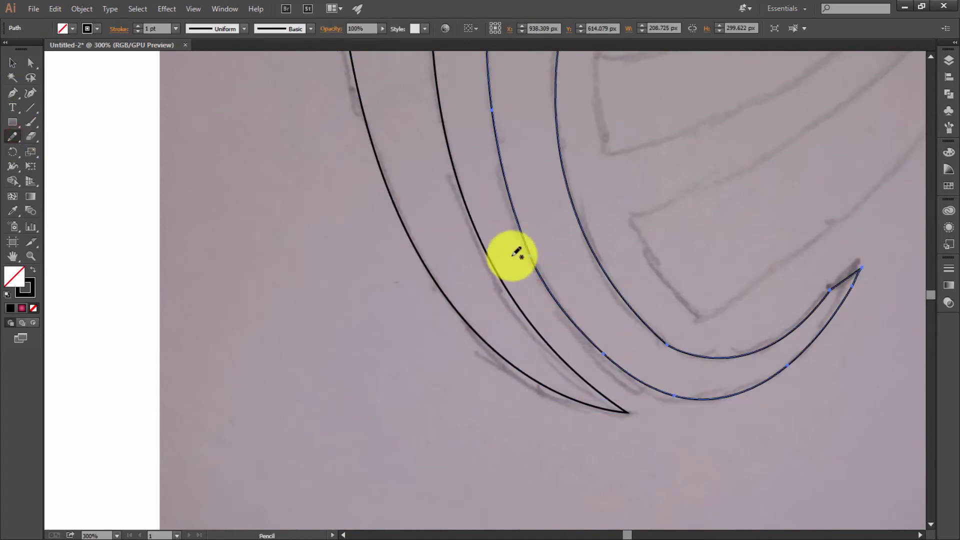
{"action": "scroll", "coordinate": [510, 253], "scroll_direction": "up", "scroll_amount": 2}
{"action": "left_click", "coordinate": [15, 63]}
{"action": "left_click", "coordinate": [122, 122]}
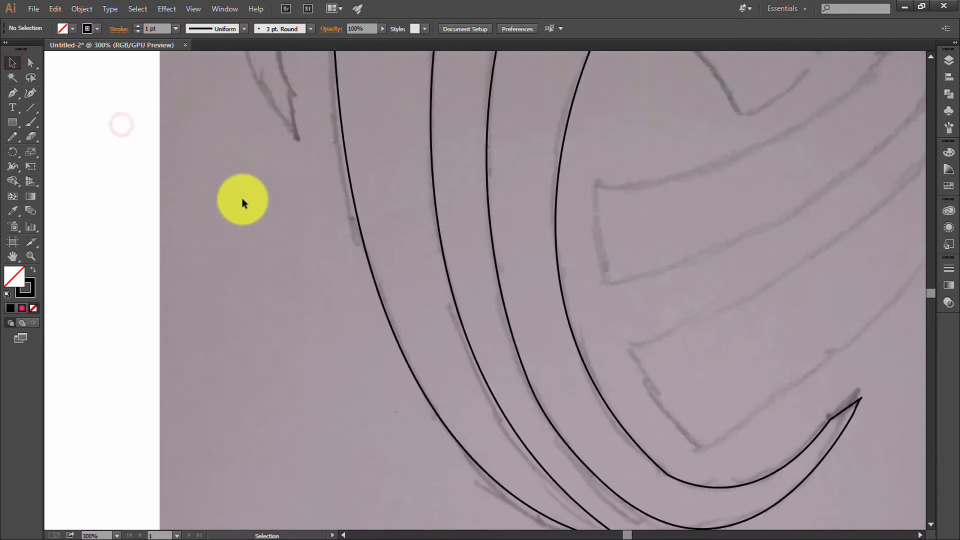
Step: Marquee-select both traced band outlines together
{"action": "key", "text": "ctrl+plus"}
{"action": "key", "text": "ctrl+minus"}
{"action": "key", "text": "ctrl+minus"}
{"action": "key", "text": "ctrl+minus"}
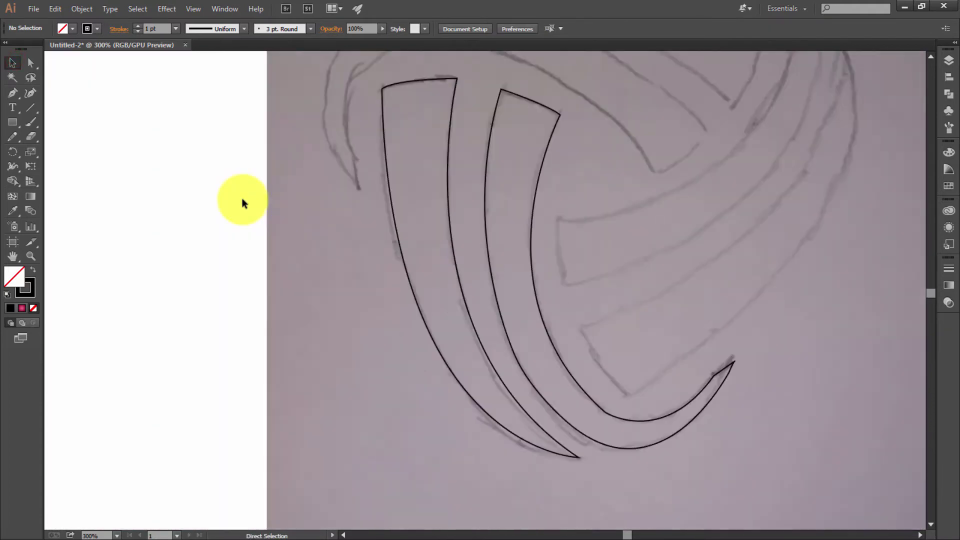
{"action": "left_click_drag", "start_coordinate": [397, 187], "coordinate": [625, 362]}
{"action": "scroll", "coordinate": [625, 362], "scroll_direction": "up", "scroll_amount": 2}
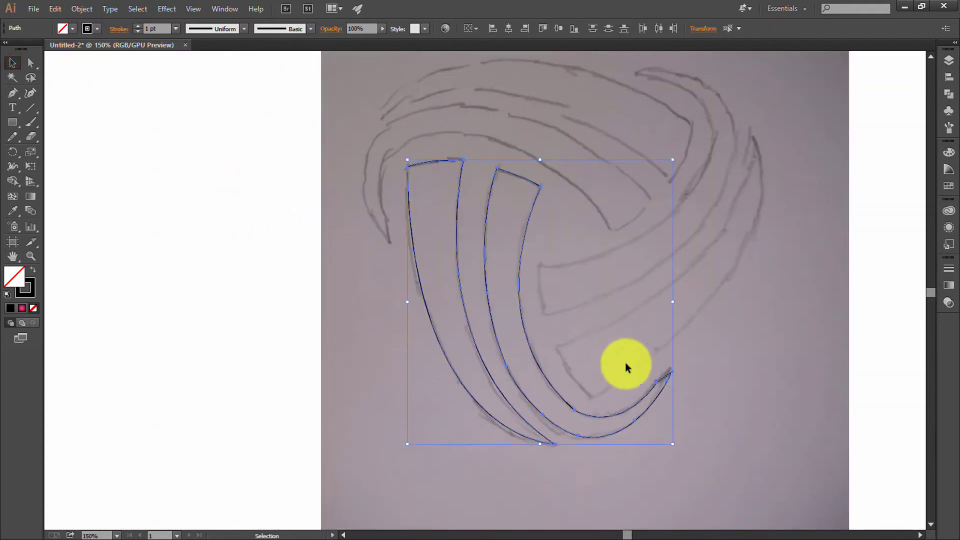
{"action": "key", "text": "ctrl+minus"}
{"action": "key", "text": "ctrl+minus"}
Step: Eyedropper the magenta gradient swatch onto both bands, undoing a stray copy
{"action": "key", "text": "a"}
{"action": "key", "text": "i"}
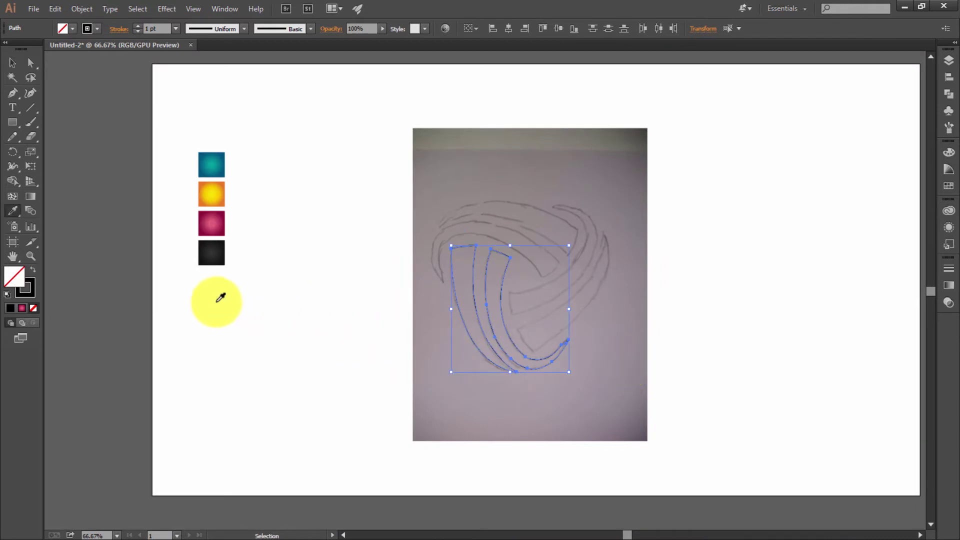
{"action": "left_click", "coordinate": [210, 219]}
{"action": "left_click", "coordinate": [13, 62]}
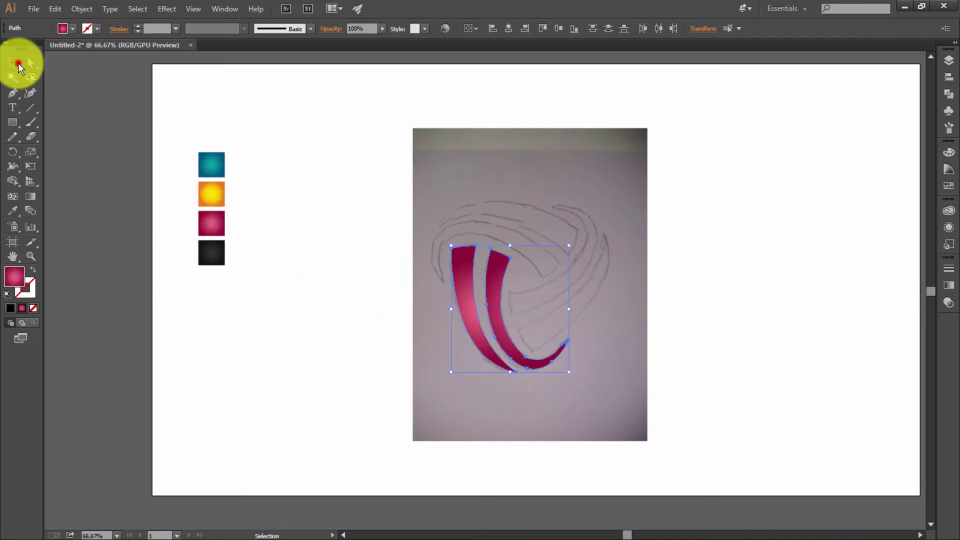
{"action": "left_click_drag", "start_coordinate": [575, 353], "coordinate": [714, 350], "text": "alt"}
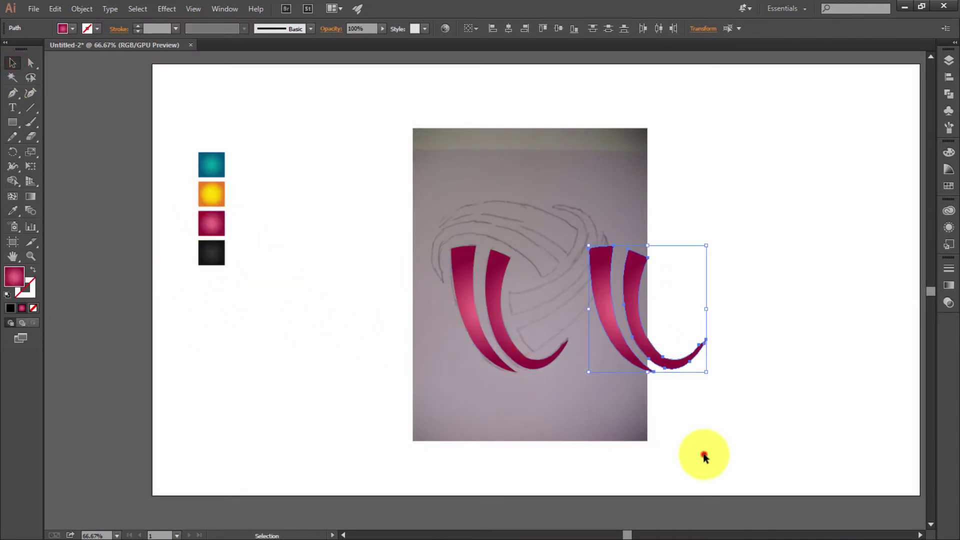
{"action": "left_click", "coordinate": [702, 457]}
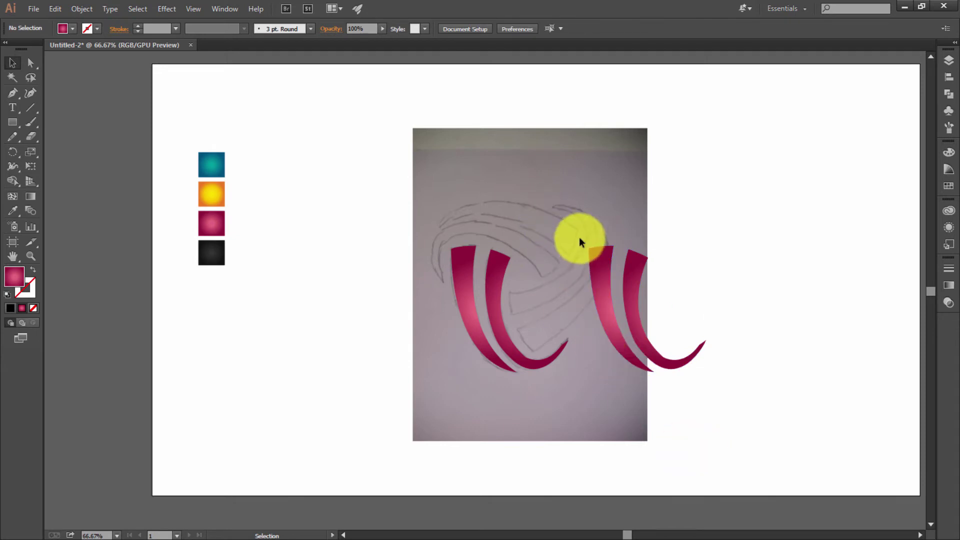
{"action": "key", "text": "ctrl+z"}
Step: Lock the sketch image and select the lower magenta band
{"action": "left_click", "coordinate": [521, 349]}
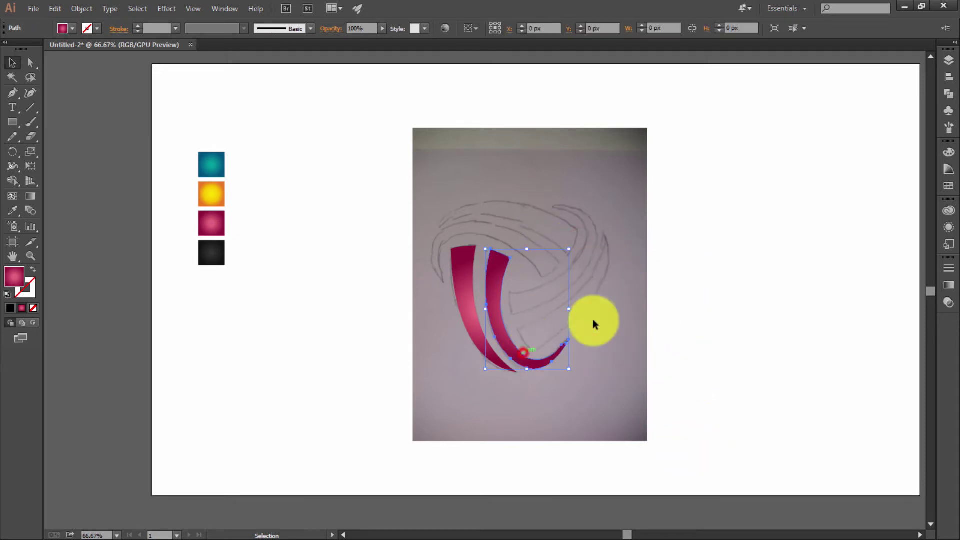
{"action": "left_click", "coordinate": [623, 314]}
{"action": "left_click", "coordinate": [728, 297]}
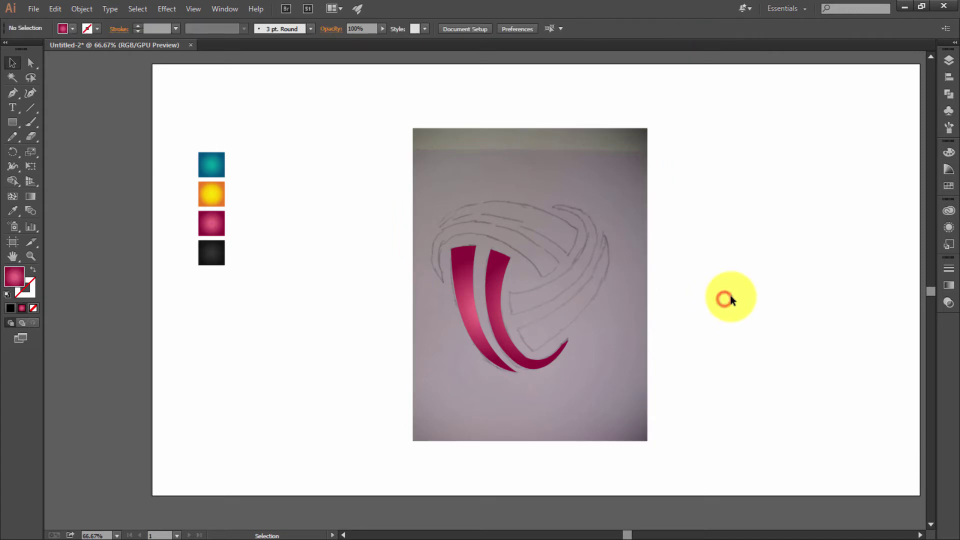
{"action": "key", "text": "ctrl+plus"}
{"action": "key", "text": "ctrl+plus"}
{"action": "key", "text": "ctrl+plus"}
{"action": "left_click", "coordinate": [731, 297]}
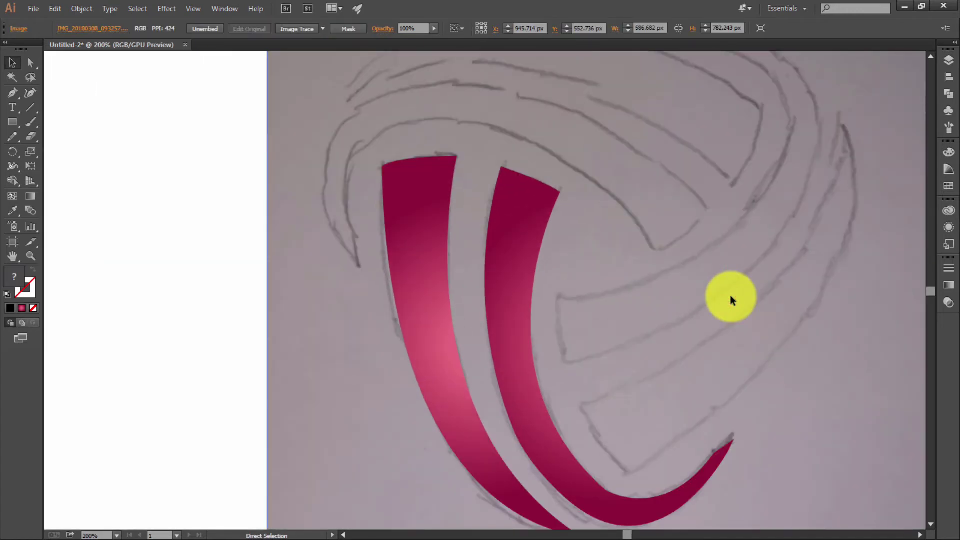
{"action": "key", "text": "ctrl+2"}
{"action": "scroll", "coordinate": [731, 294], "scroll_direction": "down", "scroll_amount": 5}
{"action": "left_click", "coordinate": [602, 326]}
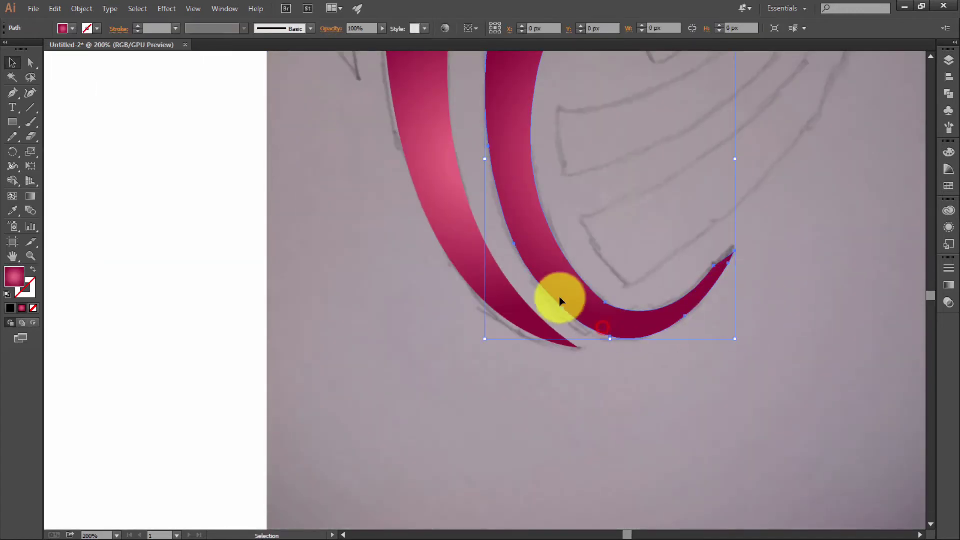
Step: Widen the lower band's inner curve with the Pencil, then reselect both magenta bands
{"action": "left_click", "coordinate": [13, 136]}
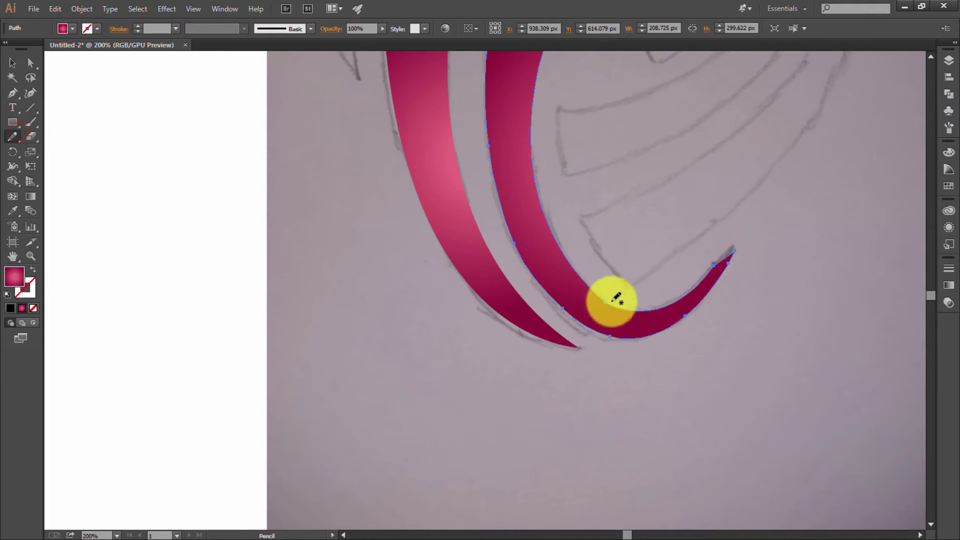
{"action": "left_click_drag", "start_coordinate": [604, 301], "coordinate": [626, 306]}
{"action": "scroll", "coordinate": [600, 325], "scroll_direction": "up", "scroll_amount": 1}
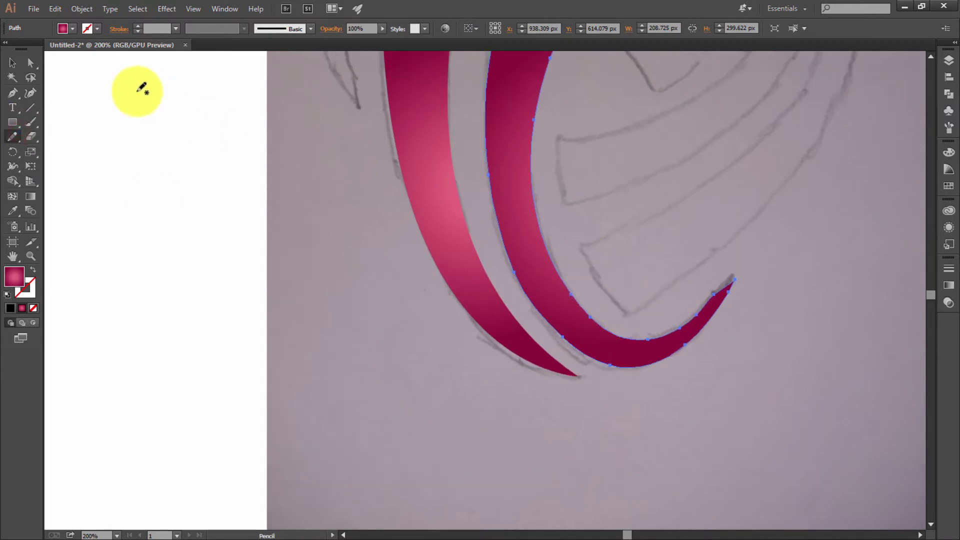
{"action": "left_click", "coordinate": [13, 64]}
{"action": "left_click", "coordinate": [266, 259]}
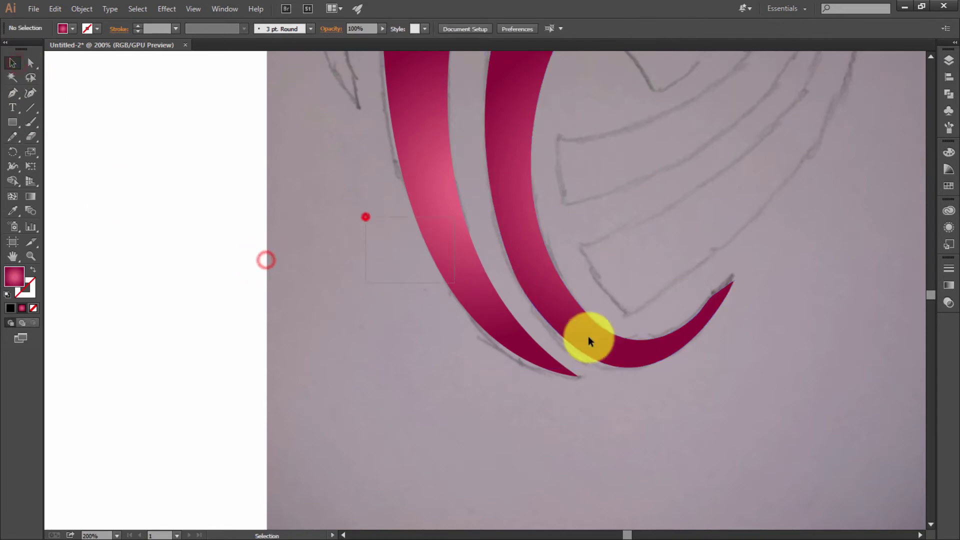
{"action": "left_click", "coordinate": [590, 339]}
{"action": "scroll", "coordinate": [616, 348], "scroll_direction": "up", "scroll_amount": 5}
{"action": "key", "text": "ctrl+minus"}
{"action": "key", "text": "ctrl+minus"}
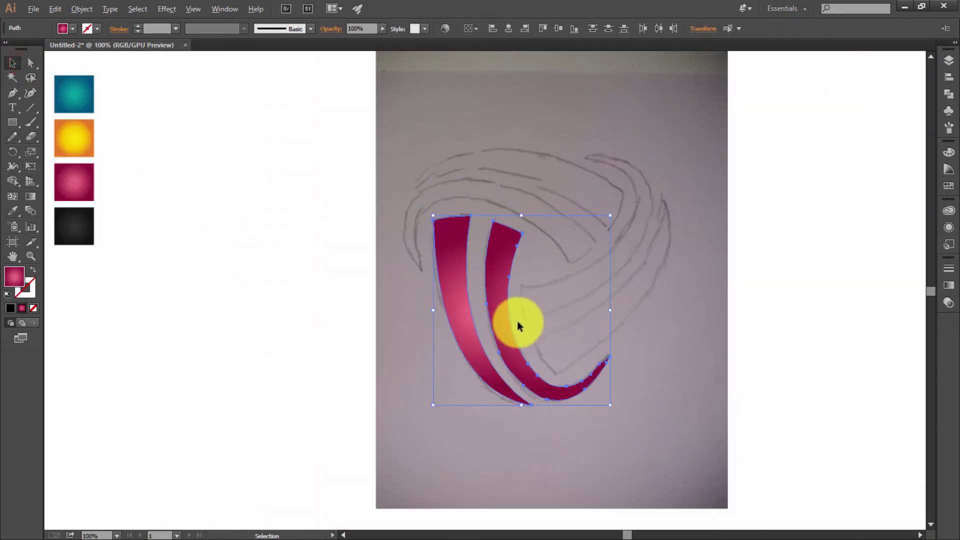
Step: Copy the magenta band pair, rotate it about 110° and nudge it into the knot
{"action": "mouse_move", "coordinate": [516, 322]}
{"action": "left_mouse_down"}
{"action": "mouse_move", "coordinate": [661, 298]}
{"action": "mouse_move", "coordinate": [747, 298]}
{"action": "left_mouse_up"}
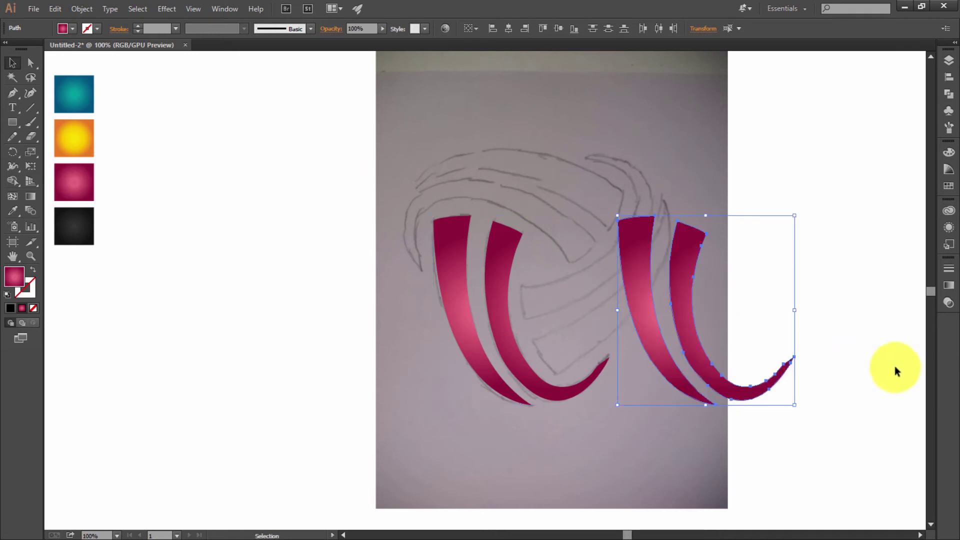
{"action": "left_click", "coordinate": [799, 407]}
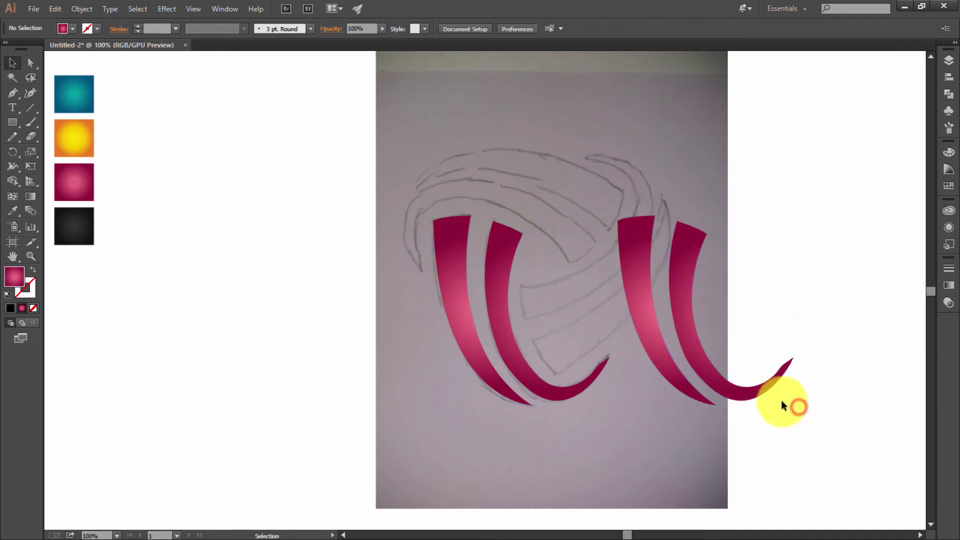
{"action": "left_click", "coordinate": [697, 318]}
{"action": "left_click", "coordinate": [809, 412]}
{"action": "left_click_drag", "start_coordinate": [814, 439], "coordinate": [647, 282]}
{"action": "left_click_drag", "start_coordinate": [799, 411], "coordinate": [753, 223]}
{"action": "mouse_move", "coordinate": [701, 320]}
{"action": "left_mouse_down"}
{"action": "mouse_move", "coordinate": [615, 277]}
{"action": "mouse_move", "coordinate": [621, 272]}
{"action": "left_mouse_up"}
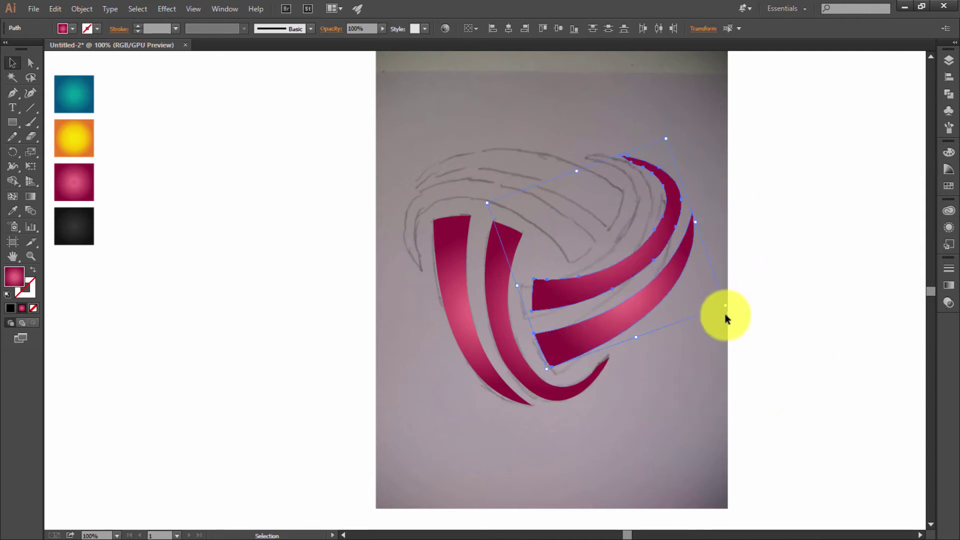
{"action": "mouse_move", "coordinate": [729, 316]}
{"action": "left_mouse_down"}
{"action": "mouse_move", "coordinate": [715, 276]}
{"action": "mouse_move", "coordinate": [638, 276]}
{"action": "left_mouse_up"}
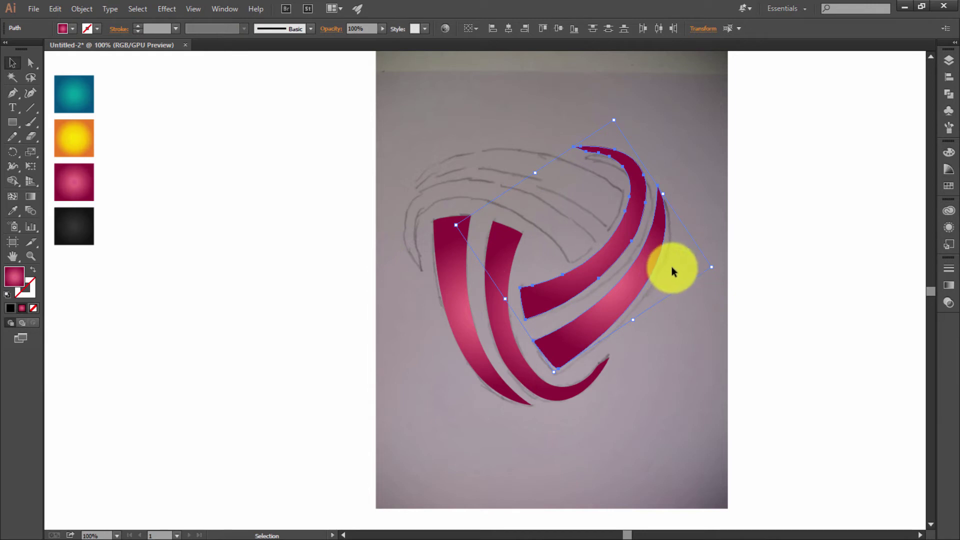
{"action": "key", "text": "Right"}
{"action": "key", "text": "Right"}
{"action": "key", "text": "Right"}
{"action": "key", "text": "Down"}
{"action": "key", "text": "Down"}
{"action": "key", "text": "Down"}
{"action": "key", "text": "Down"}
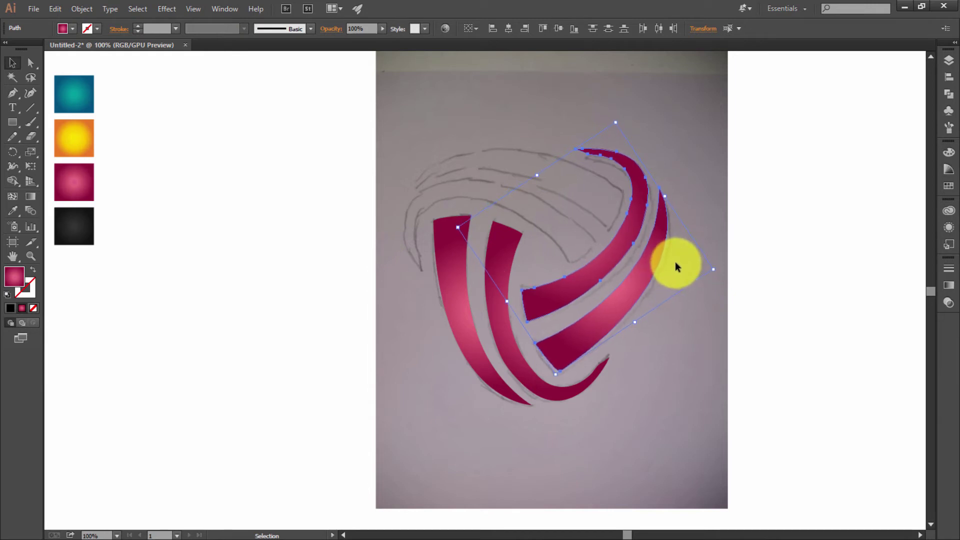
{"action": "key", "text": "Down"}
{"action": "key", "text": "Down"}
{"action": "key", "text": "Down"}
{"action": "key", "text": "Down"}
{"action": "key", "text": "Down"}
{"action": "key", "text": "Down"}
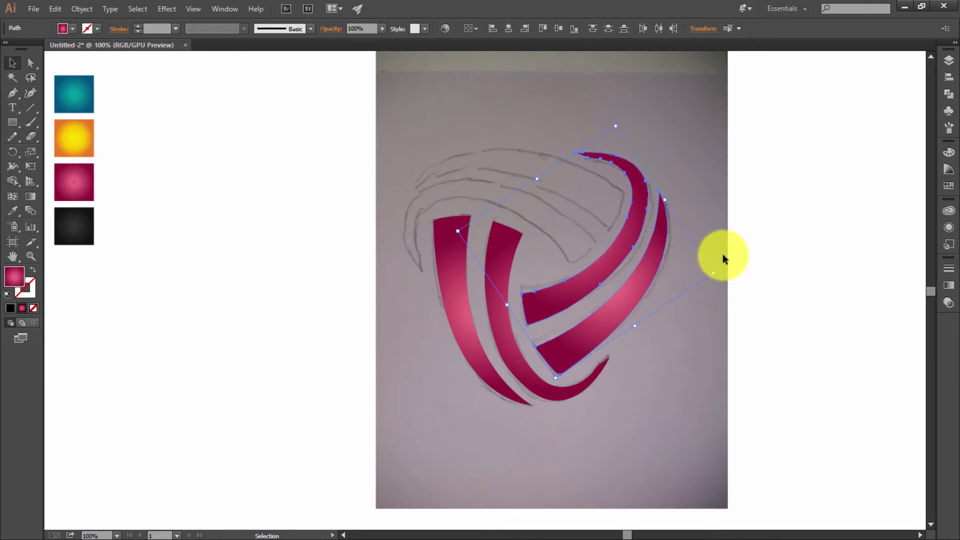
{"action": "key", "text": "Down"}
{"action": "key", "text": "Down"}
{"action": "key", "text": "Down"}
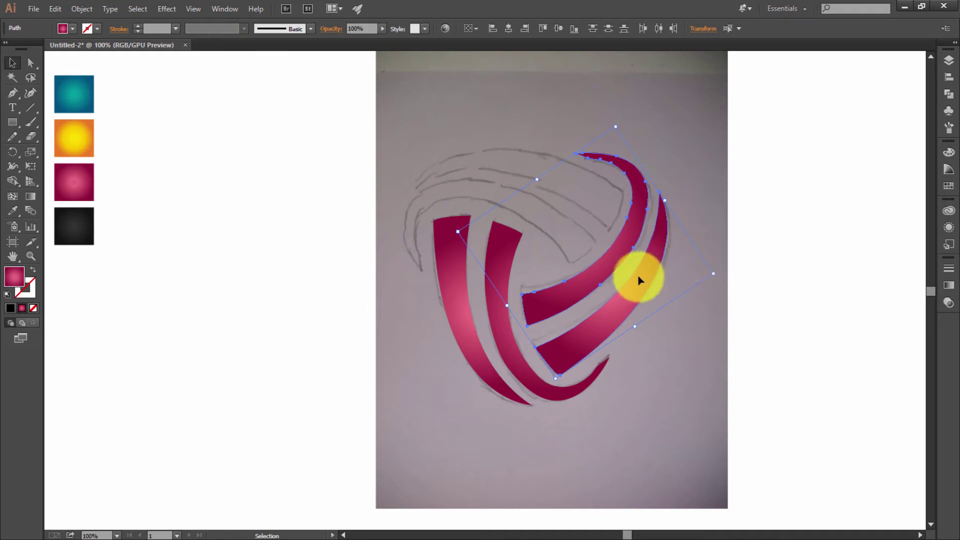
Step: Copy the ribbon pair again, rotate it about 90° and move it onto the top band
{"action": "left_click_drag", "start_coordinate": [639, 278], "coordinate": [834, 281]}
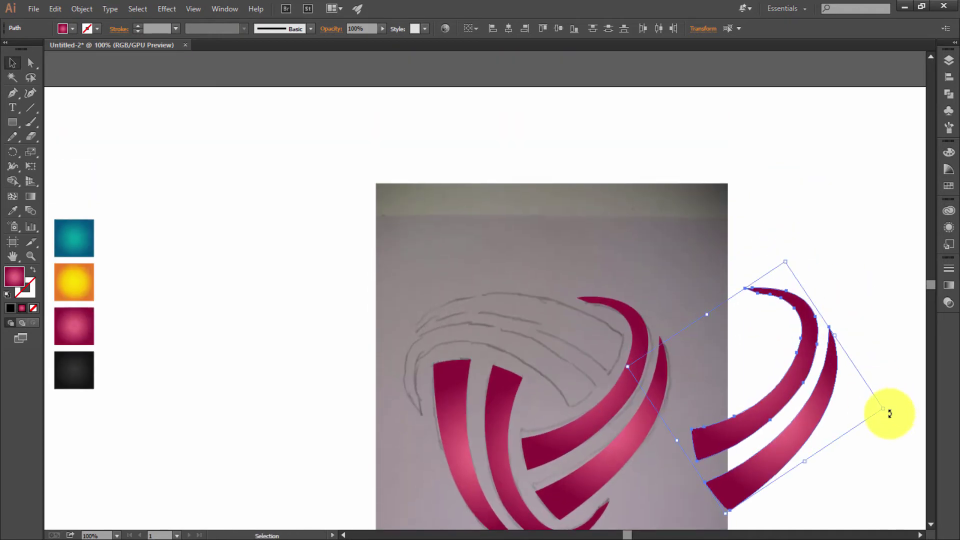
{"action": "left_click_drag", "start_coordinate": [890, 413], "coordinate": [754, 272]}
{"action": "left_click_drag", "start_coordinate": [828, 386], "coordinate": [570, 332]}
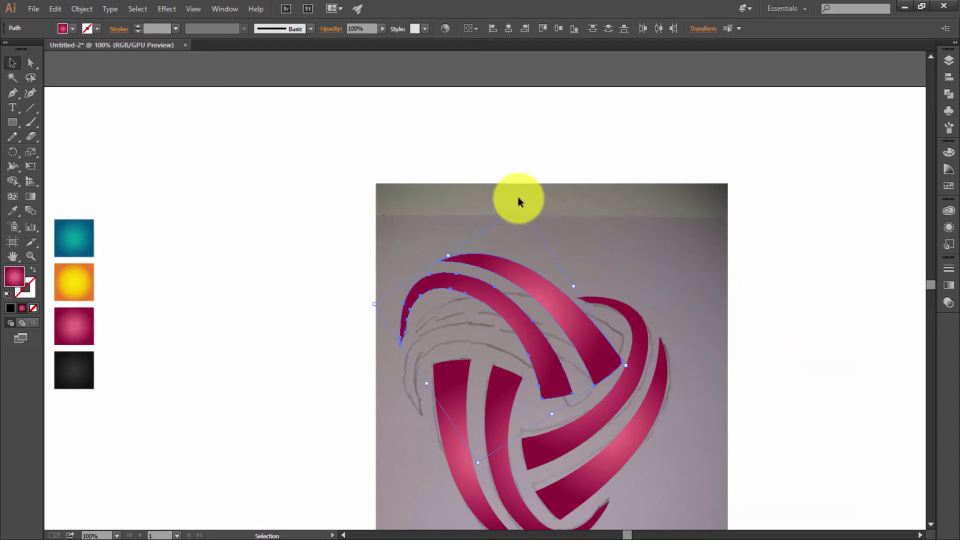
{"action": "left_click_drag", "start_coordinate": [521, 203], "coordinate": [460, 221]}
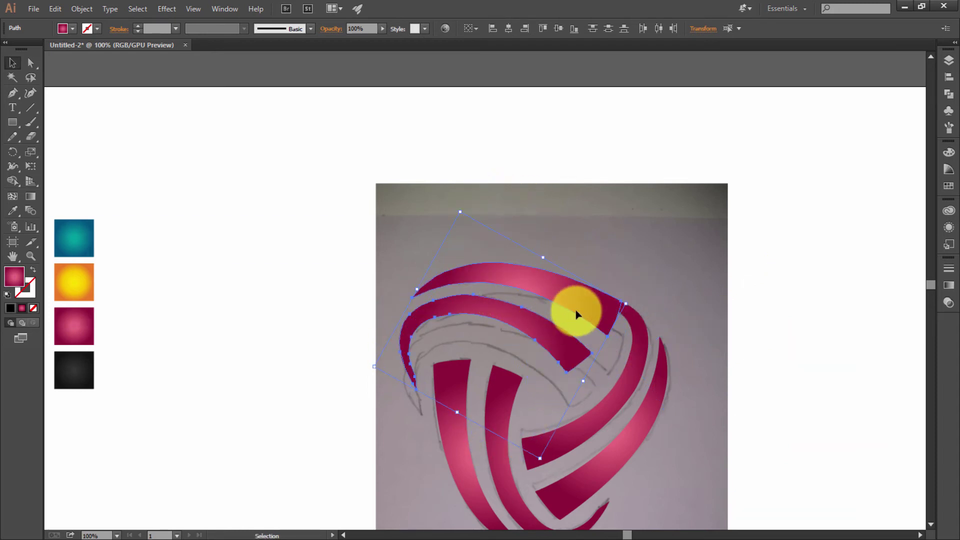
{"action": "mouse_move", "coordinate": [592, 318]}
{"action": "left_mouse_down"}
{"action": "mouse_move", "coordinate": [582, 331]}
{"action": "mouse_move", "coordinate": [593, 347]}
{"action": "left_mouse_up"}
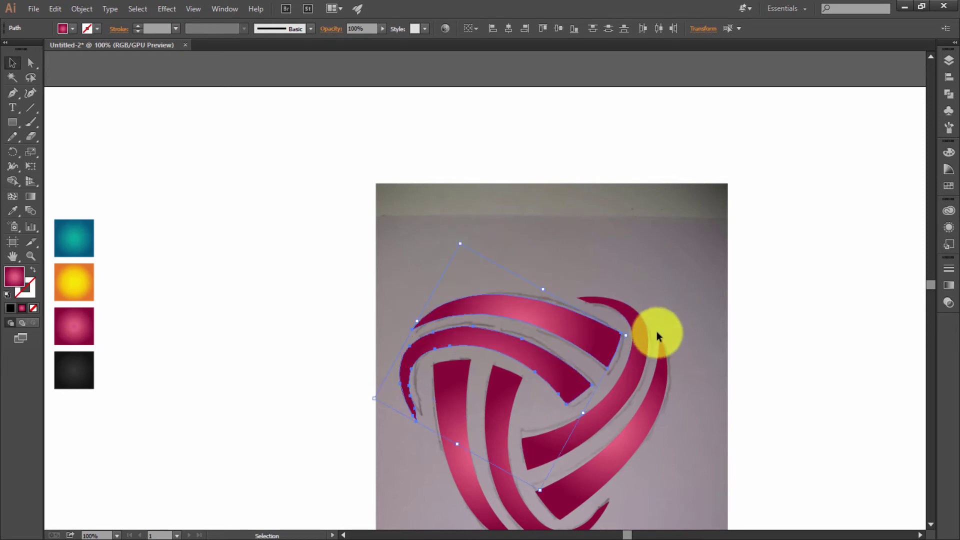
Step: Nudge the top ribbon copy into alignment with arrow keys
{"action": "key", "text": "Right"}
{"action": "key", "text": "Right"}
{"action": "key", "text": "Right"}
{"action": "key", "text": "Right"}
{"action": "key", "text": "Right"}
{"action": "key", "text": "Right"}
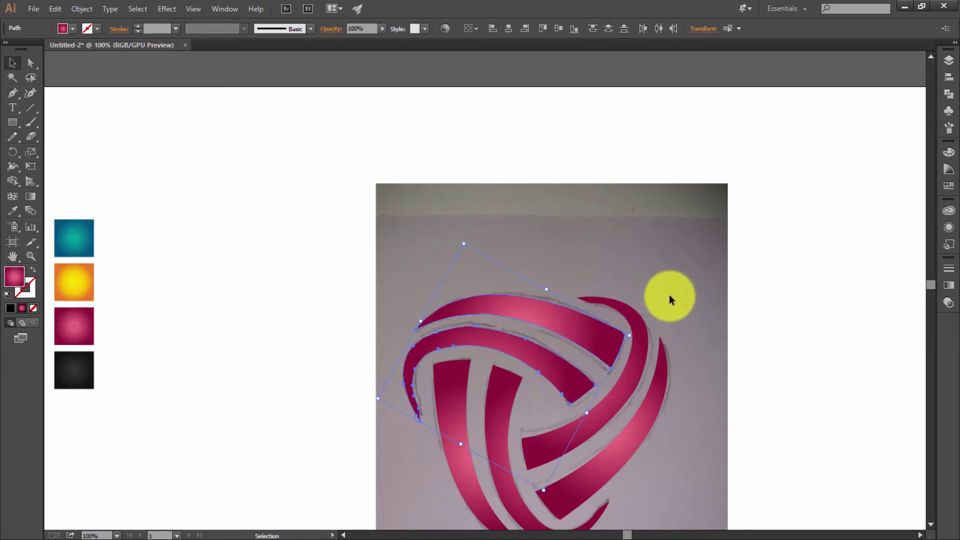
{"action": "key", "text": "Down"}
{"action": "key", "text": "Right"}
{"action": "key", "text": "Right"}
{"action": "key", "text": "Right"}
{"action": "key", "text": "Right"}
{"action": "key", "text": "Up"}
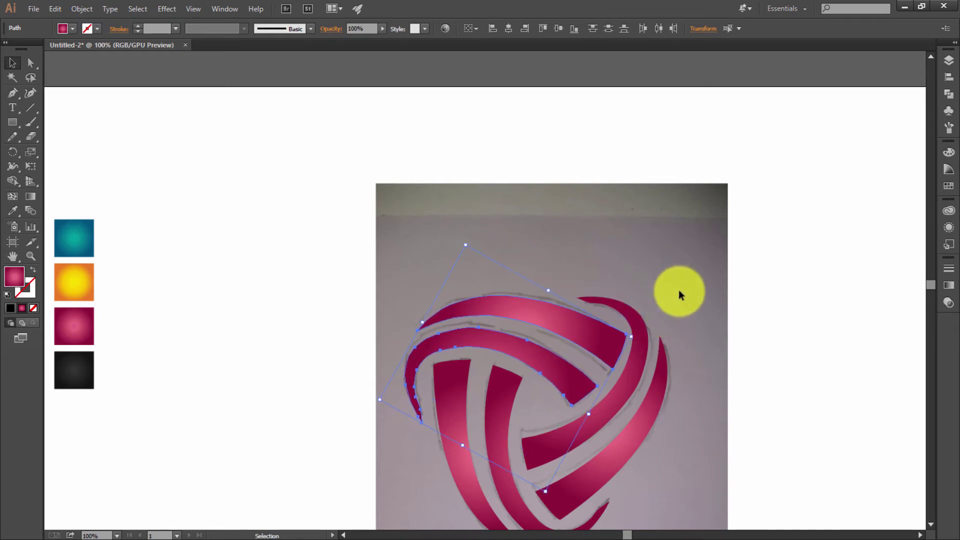
{"action": "key", "text": "Up"}
{"action": "key", "text": "Left"}
{"action": "key", "text": "Left"}
{"action": "key", "text": "Down"}
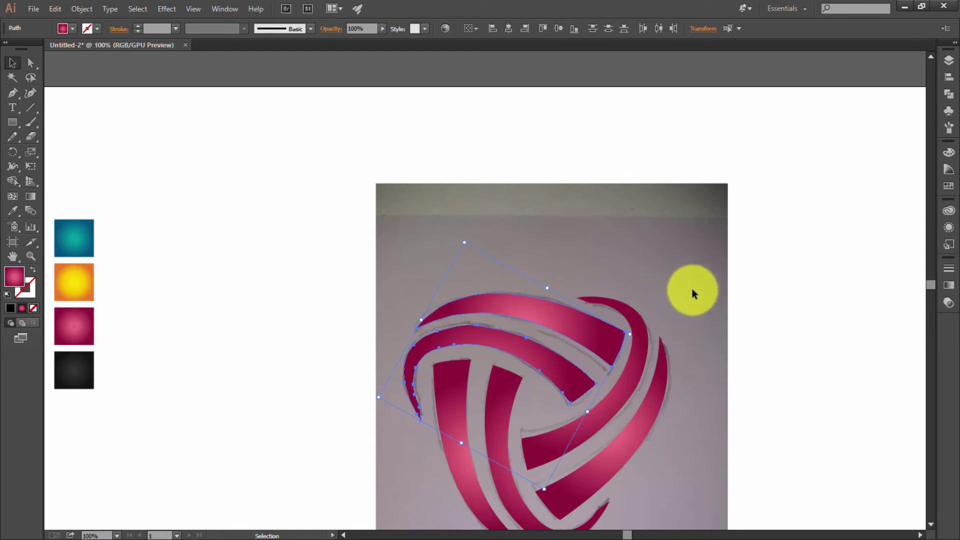
{"action": "left_click", "coordinate": [718, 289]}
{"action": "left_click", "coordinate": [613, 382]}
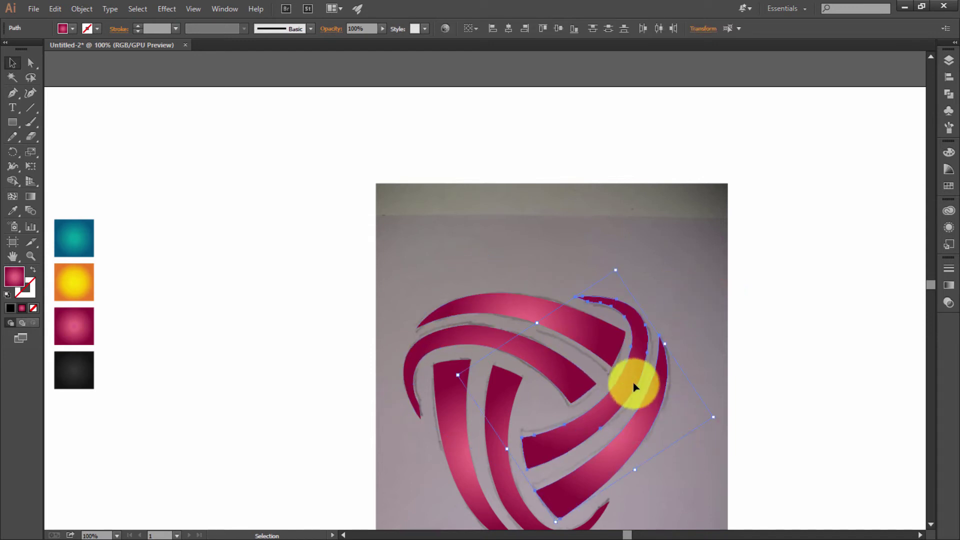
Step: Delete the pencil sketch photo from the artboard
{"action": "left_click", "coordinate": [762, 378]}
{"action": "scroll", "coordinate": [761, 378], "scroll_direction": "down", "scroll_amount": 2}
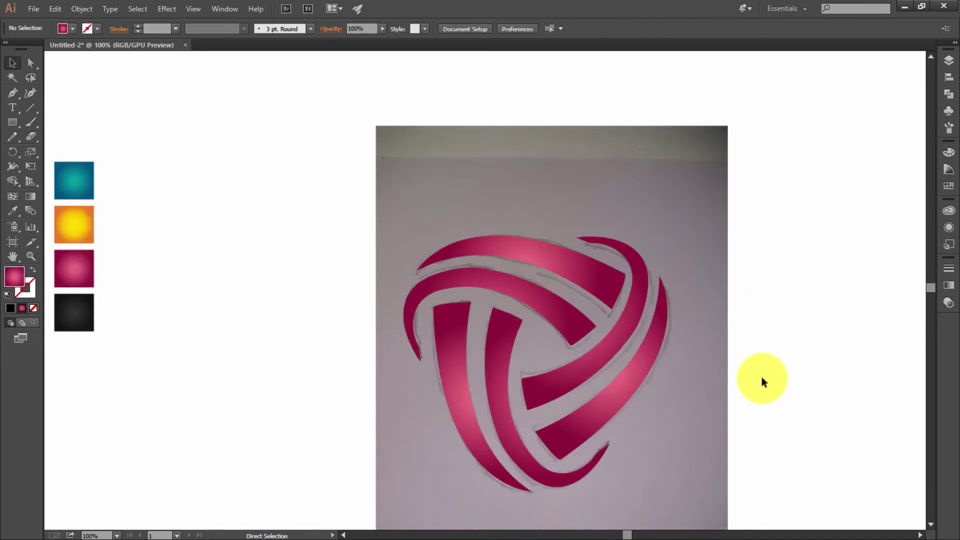
{"action": "key", "text": "ctrl+alt+2"}
{"action": "left_click", "coordinate": [717, 165]}
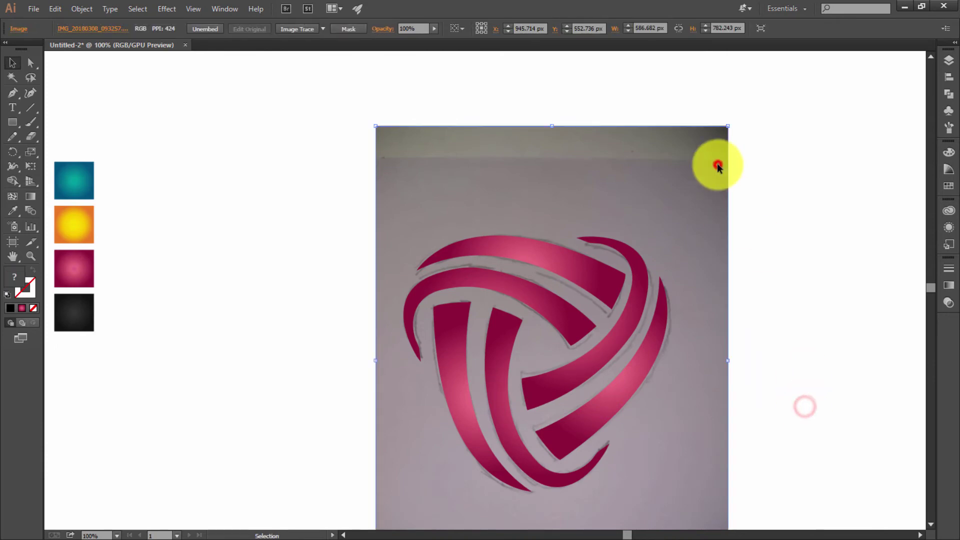
{"action": "key", "text": "Delete"}
Step: Enlarge the whole logo and centre it on the artboard
{"action": "left_click_drag", "start_coordinate": [391, 130], "coordinate": [764, 485]}
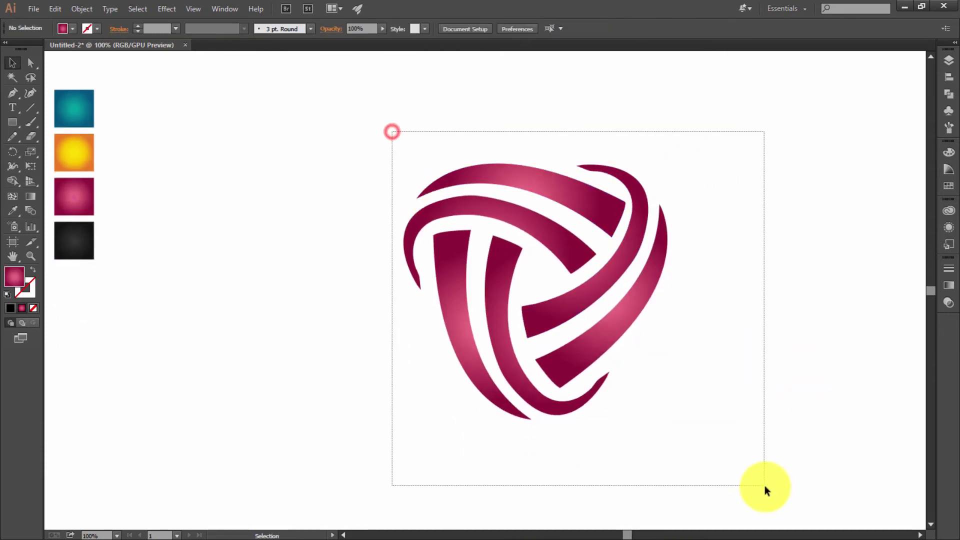
{"action": "left_click_drag", "start_coordinate": [618, 443], "coordinate": [568, 374]}
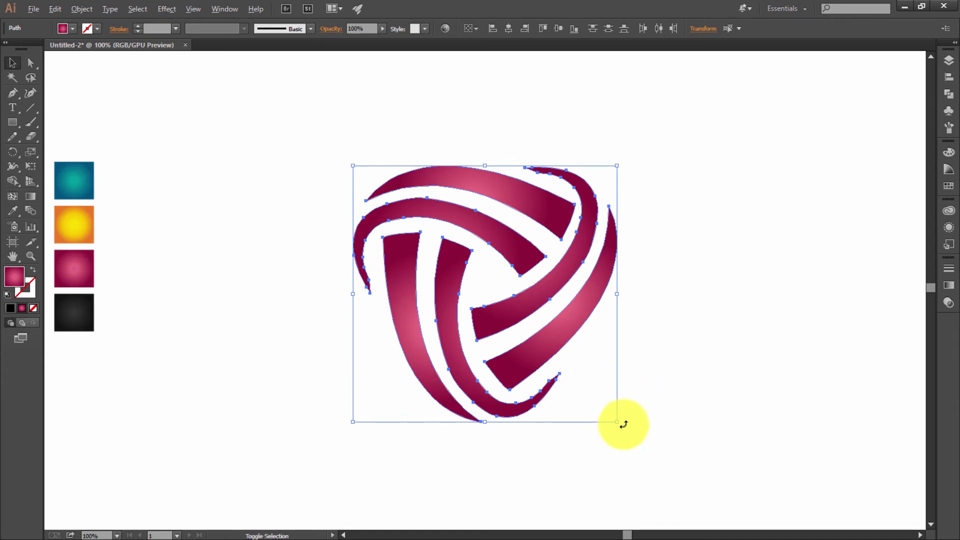
{"action": "key", "text": "ctrl+0"}
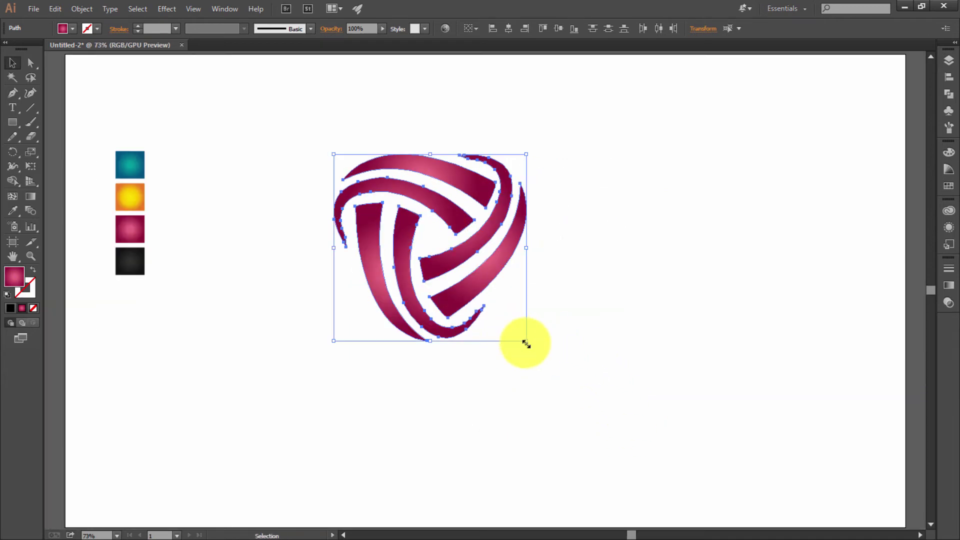
{"action": "left_click_drag", "start_coordinate": [526, 345], "coordinate": [607, 423]}
{"action": "left_click_drag", "start_coordinate": [526, 337], "coordinate": [614, 419]}
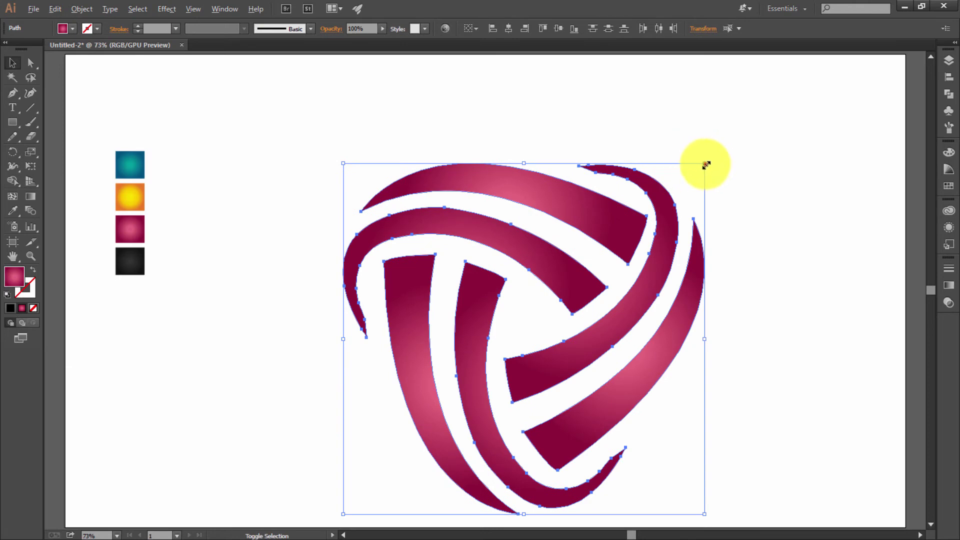
{"action": "left_click_drag", "start_coordinate": [705, 164], "coordinate": [688, 180]}
{"action": "left_click_drag", "start_coordinate": [578, 294], "coordinate": [561, 253]}
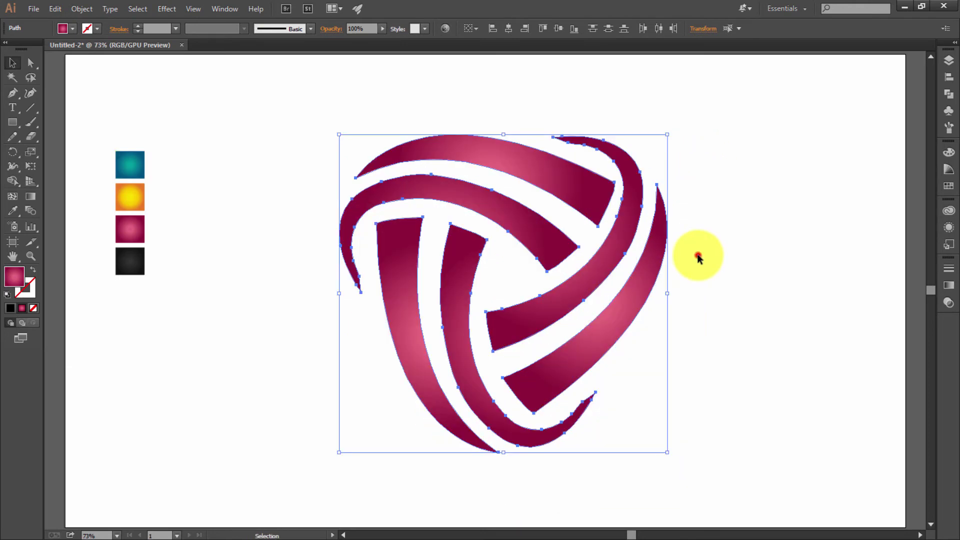
{"action": "left_click", "coordinate": [699, 257]}
{"action": "key", "text": "ctrl+minus"}
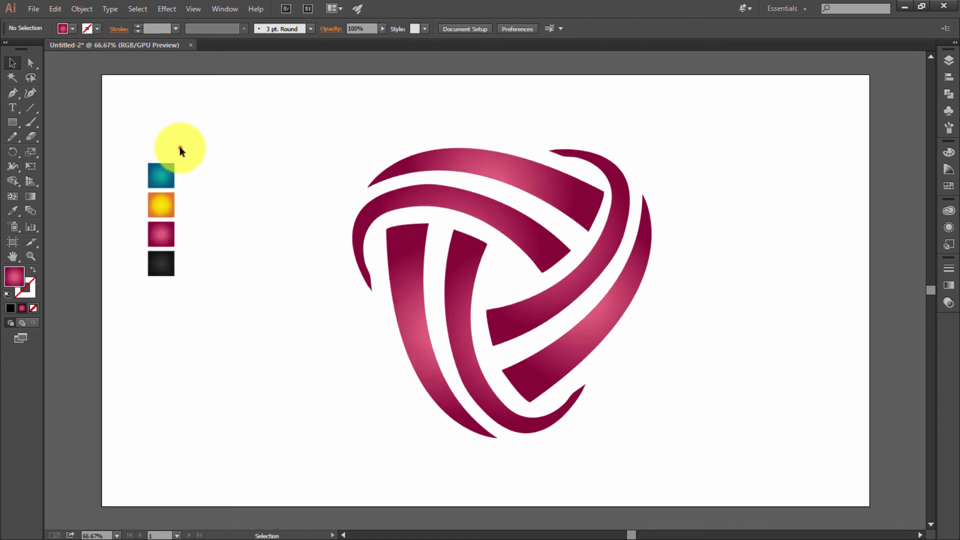
Step: Move the four swatches left of the artboard and draw a 1920×1080 px rectangle covering it
{"action": "mouse_move", "coordinate": [180, 148]}
{"action": "left_mouse_down"}
{"action": "mouse_move", "coordinate": [150, 272]}
{"action": "mouse_move", "coordinate": [58, 270]}
{"action": "left_mouse_up"}
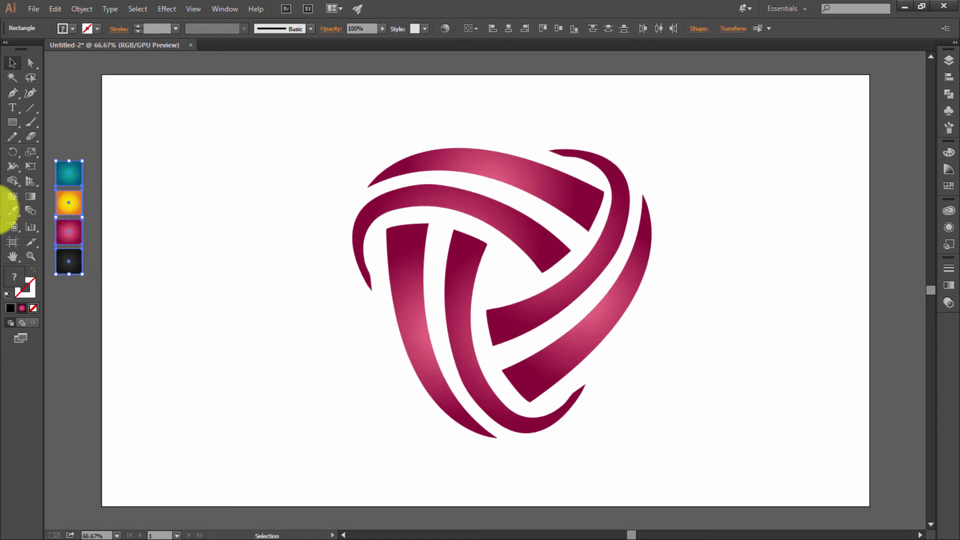
{"action": "left_click", "coordinate": [13, 122]}
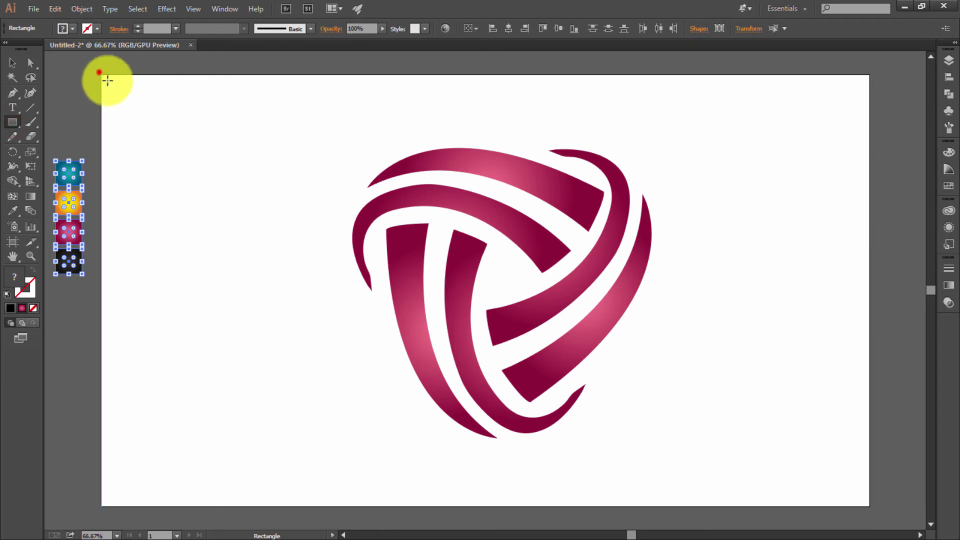
{"action": "left_click_drag", "start_coordinate": [108, 81], "coordinate": [873, 505]}
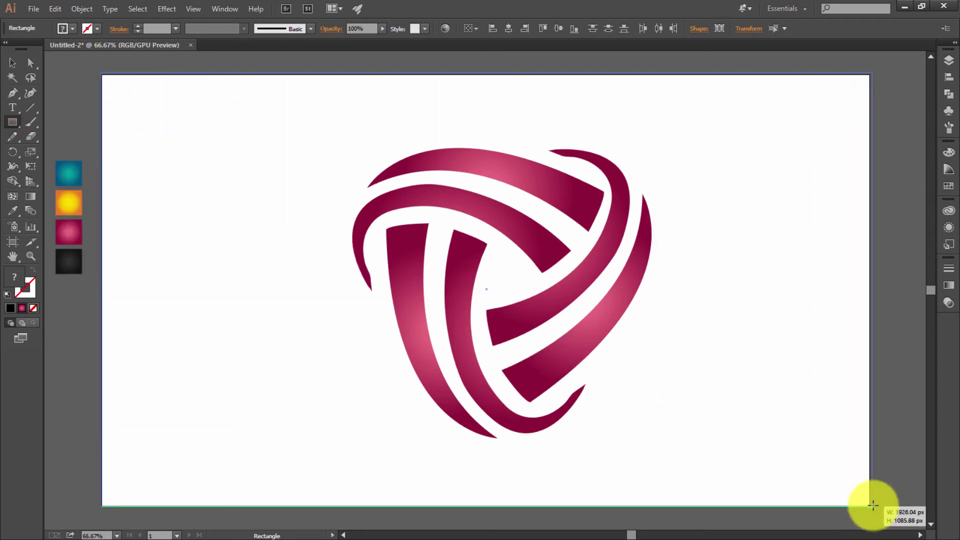
{"action": "left_click_drag", "start_coordinate": [873, 505], "coordinate": [870, 504]}
{"action": "left_click", "coordinate": [17, 64]}
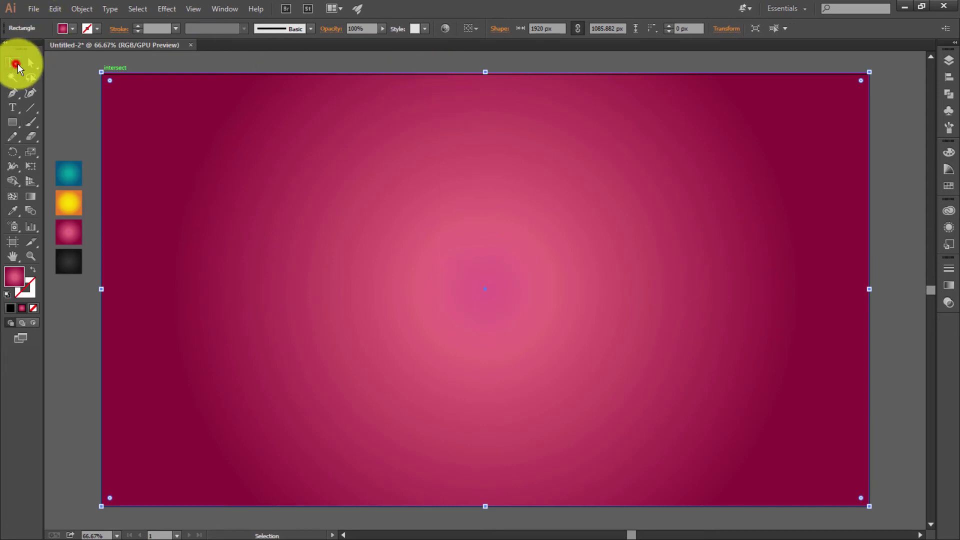
{"action": "mouse_move", "coordinate": [489, 76]}
{"action": "left_mouse_down"}
{"action": "mouse_move", "coordinate": [495, 83]}
{"action": "mouse_move", "coordinate": [483, 80]}
{"action": "left_mouse_up"}
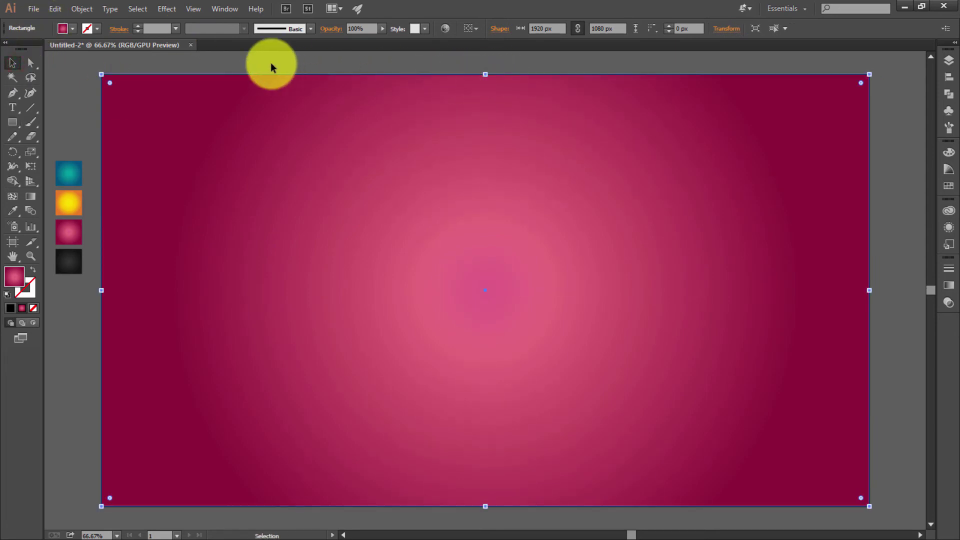
{"action": "left_click", "coordinate": [15, 137]}
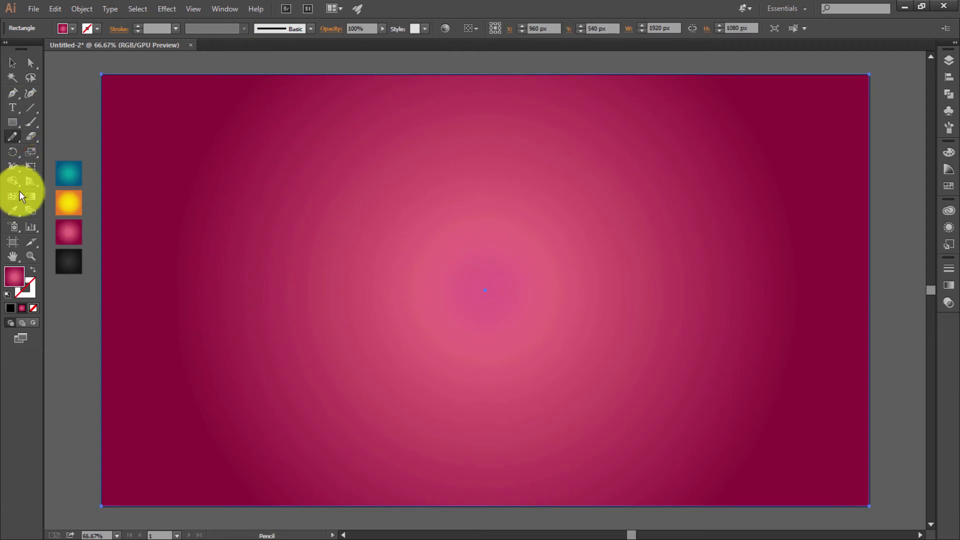
Step: Send the dark background rectangle to the back so the knot logo shows on top
{"action": "left_click", "coordinate": [68, 261]}
{"action": "left_click", "coordinate": [12, 63]}
{"action": "right_click", "coordinate": [292, 149]}
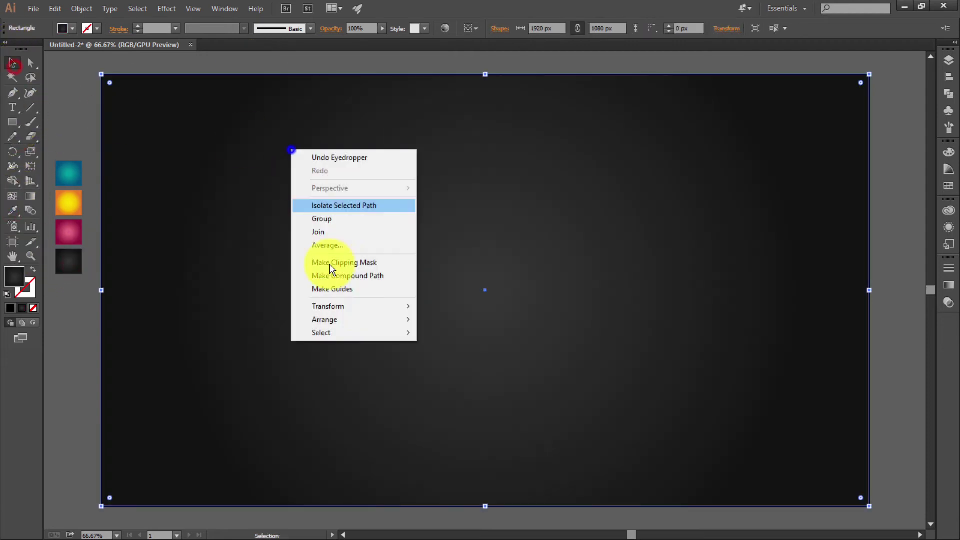
{"action": "left_click", "coordinate": [455, 356]}
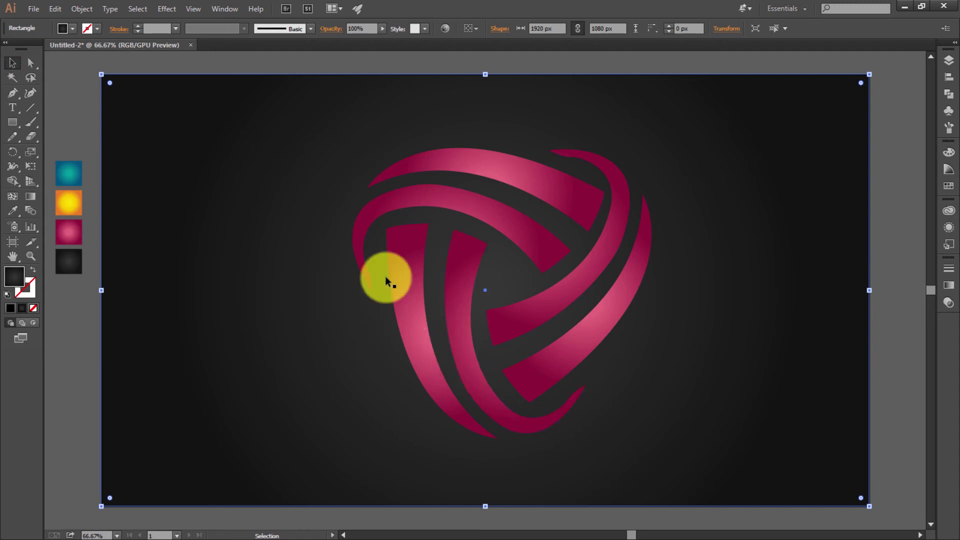
{"action": "left_click", "coordinate": [503, 163]}
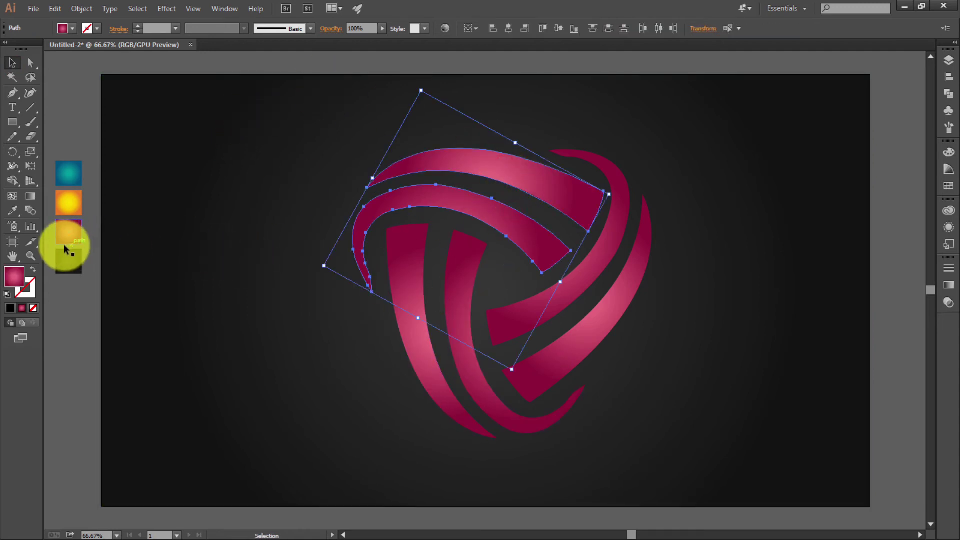
Step: Give the top bands the teal gradient and the two right bands the orange-yellow gradient
{"action": "key", "text": "i"}
{"action": "left_click", "coordinate": [78, 181]}
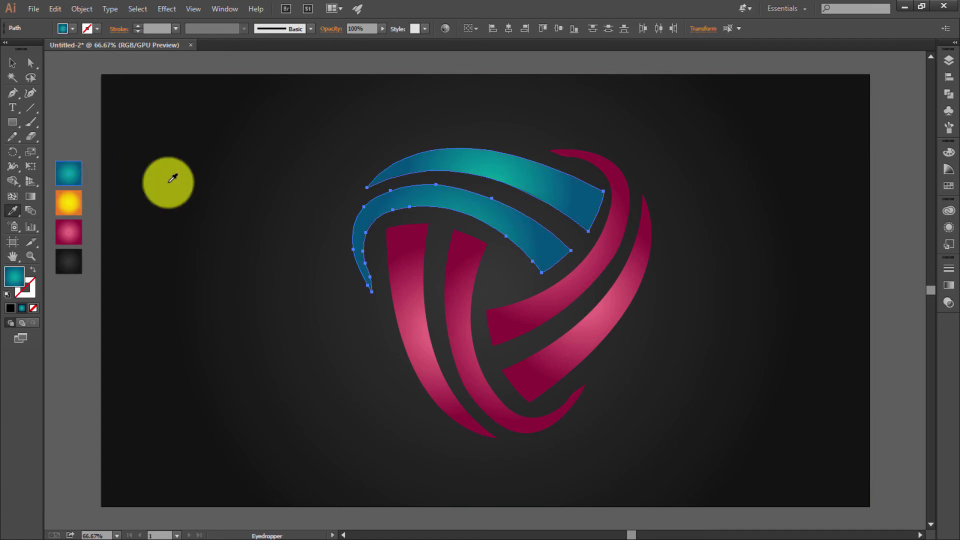
{"action": "key", "text": "v"}
{"action": "left_click", "coordinate": [572, 285]}
{"action": "left_click", "coordinate": [615, 322], "text": "shift"}
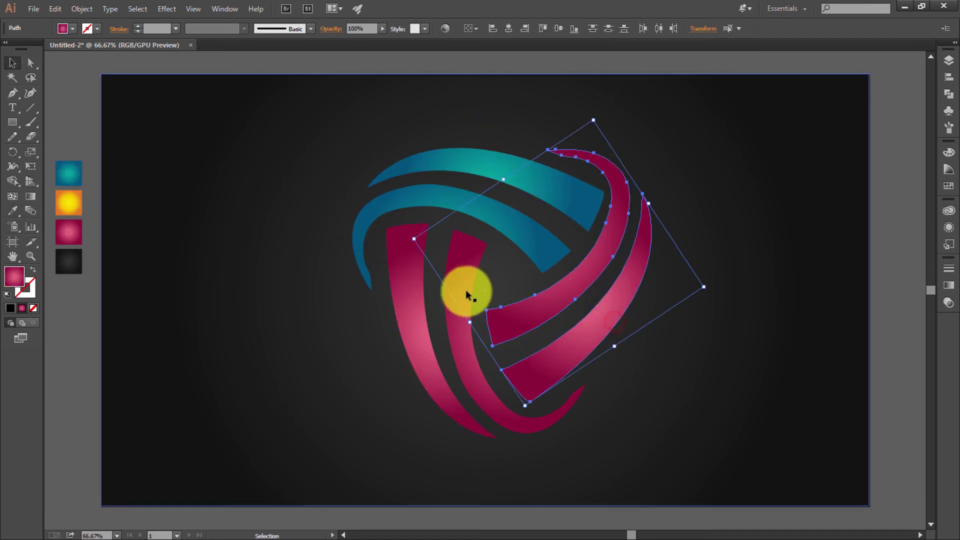
{"action": "key", "text": "i"}
{"action": "left_click", "coordinate": [83, 206]}
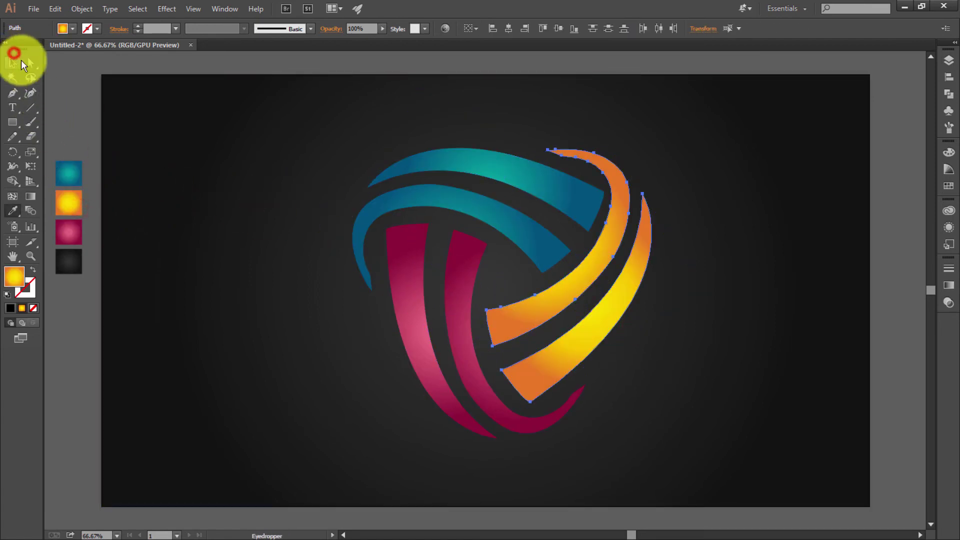
Step: Select the whole logo, move it up and left, and scale it down slightly
{"action": "left_click", "coordinate": [13, 63]}
{"action": "left_click", "coordinate": [92, 54]}
{"action": "left_click", "coordinate": [154, 119]}
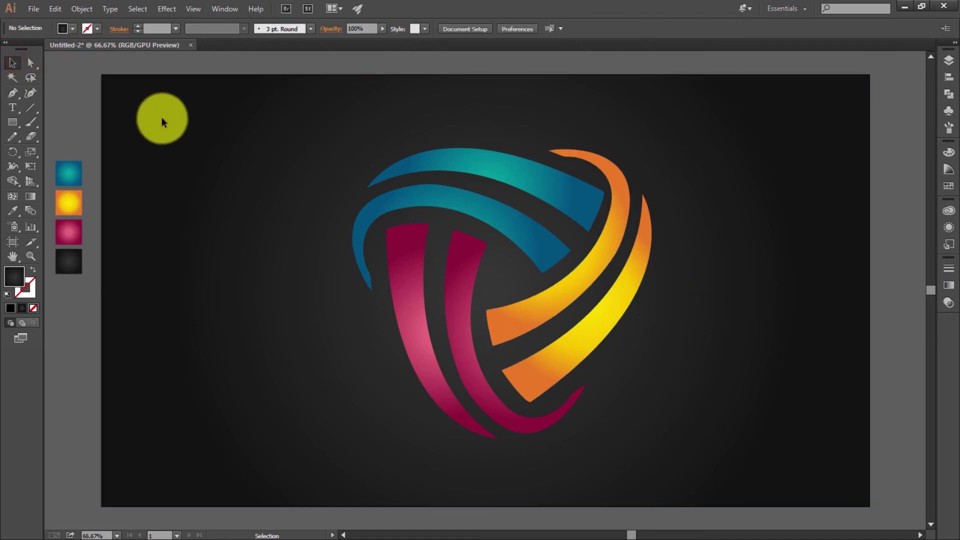
{"action": "left_click_drag", "start_coordinate": [385, 114], "coordinate": [693, 440]}
{"action": "left_click_drag", "start_coordinate": [543, 346], "coordinate": [504, 349]}
{"action": "left_click_drag", "start_coordinate": [631, 433], "coordinate": [620, 422]}
{"action": "left_click", "coordinate": [672, 394]}
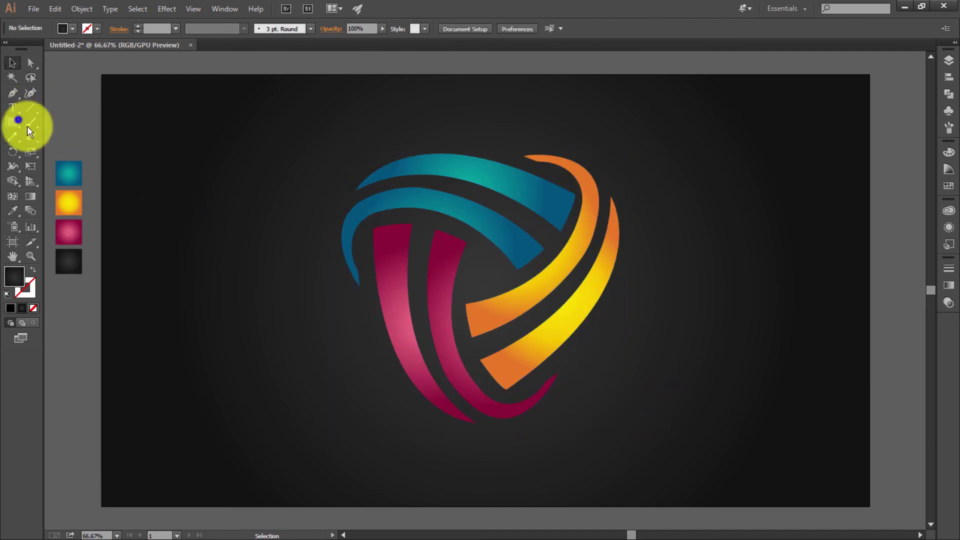
Step: Draw a small teal-gradient circle and place teal dot copies above, right and lower-left of the logo
{"action": "left_click_drag", "start_coordinate": [21, 116], "coordinate": [64, 150]}
{"action": "left_click_drag", "start_coordinate": [216, 276], "coordinate": [231, 299]}
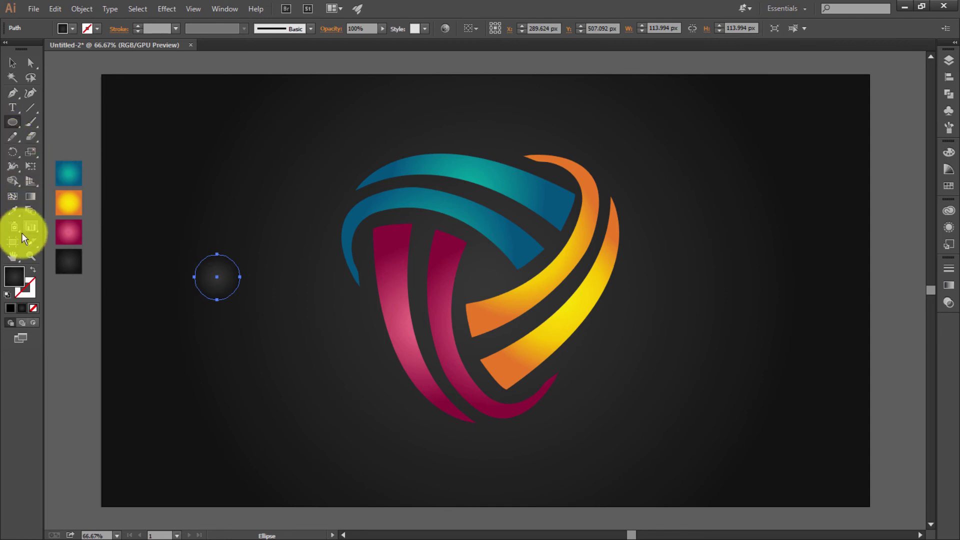
{"action": "left_click", "coordinate": [13, 211]}
{"action": "left_click", "coordinate": [63, 178]}
{"action": "left_click", "coordinate": [15, 65]}
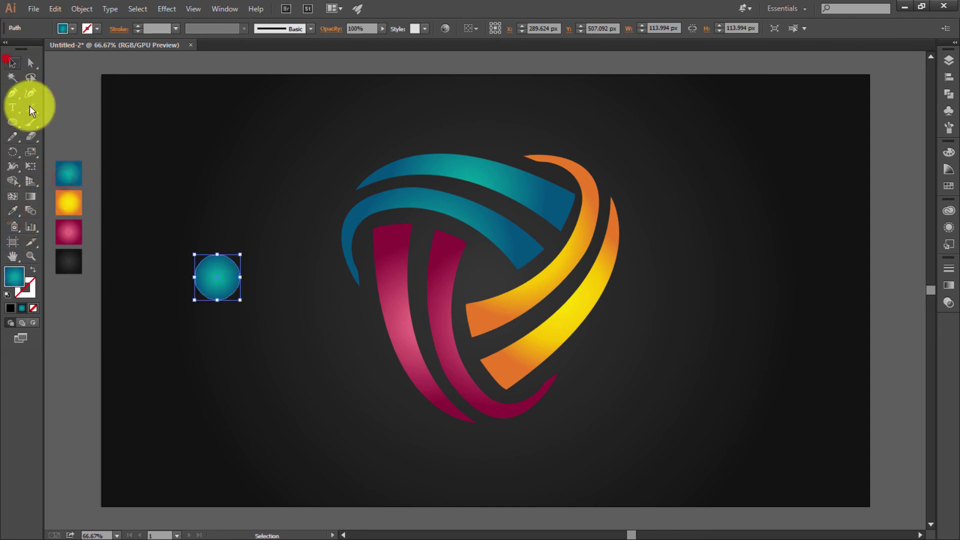
{"action": "mouse_move", "coordinate": [220, 282]}
{"action": "left_mouse_down"}
{"action": "mouse_move", "coordinate": [472, 123]}
{"action": "mouse_move", "coordinate": [589, 444]}
{"action": "mouse_move", "coordinate": [619, 349]}
{"action": "mouse_move", "coordinate": [371, 395]}
{"action": "left_mouse_up"}
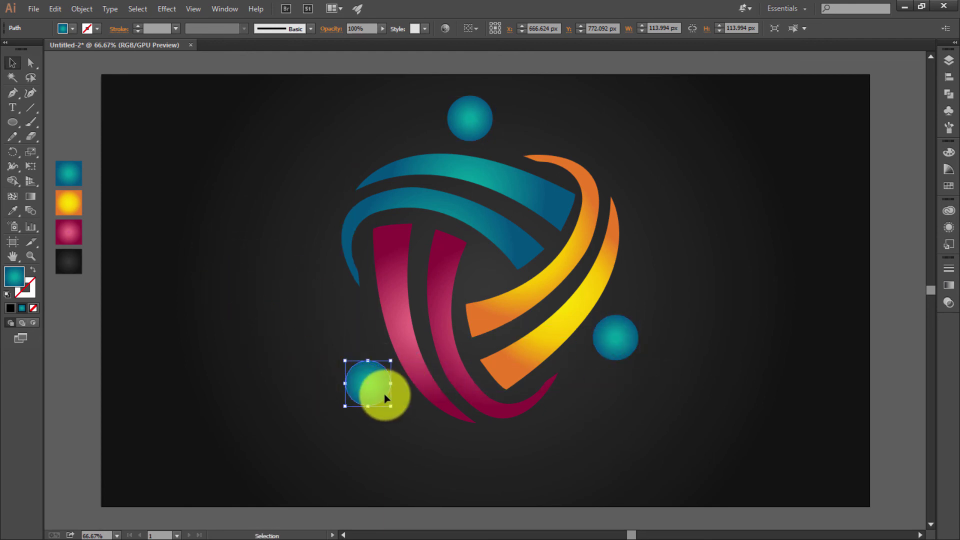
{"action": "key", "text": "Delete"}
{"action": "left_click_drag", "start_coordinate": [616, 347], "coordinate": [364, 361]}
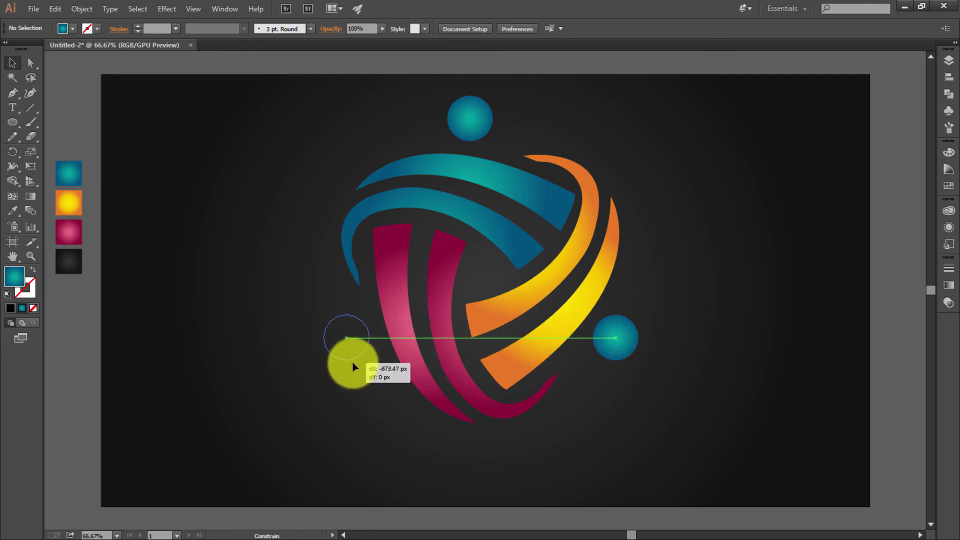
{"action": "mouse_move", "coordinate": [364, 361]}
{"action": "left_mouse_down"}
{"action": "mouse_move", "coordinate": [350, 368]}
{"action": "mouse_move", "coordinate": [626, 346]}
{"action": "left_mouse_up"}
Step: Recolour the right dot with the orange-yellow gradient and the lower-left dot with magenta
{"action": "left_click", "coordinate": [18, 214]}
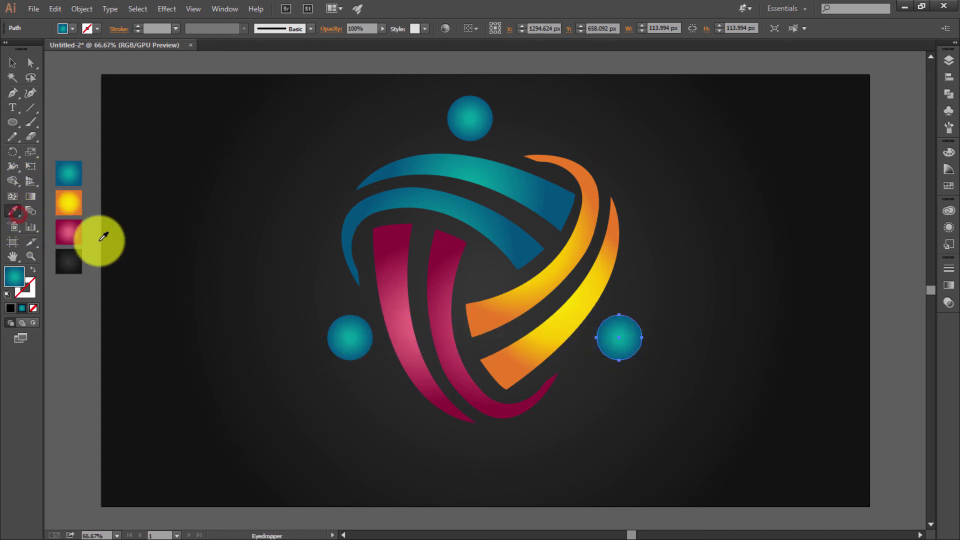
{"action": "left_click", "coordinate": [78, 211]}
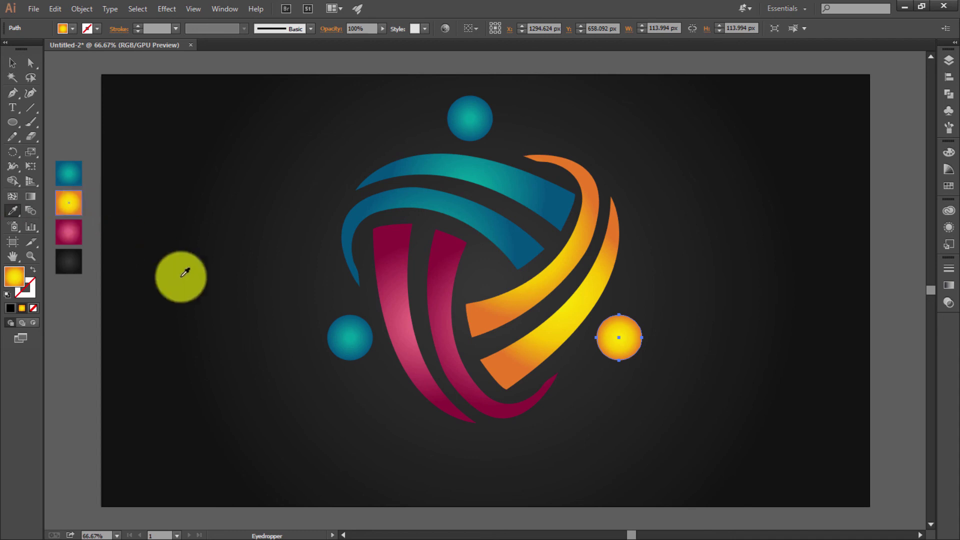
{"action": "key", "text": "v"}
{"action": "left_click", "coordinate": [349, 346]}
{"action": "key", "text": "i"}
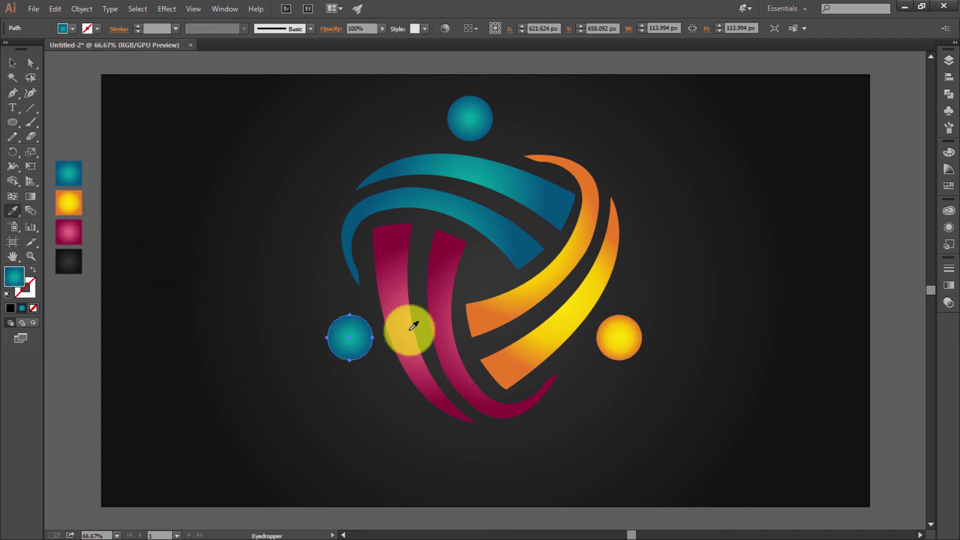
{"action": "left_click", "coordinate": [407, 322]}
{"action": "left_click", "coordinate": [14, 63]}
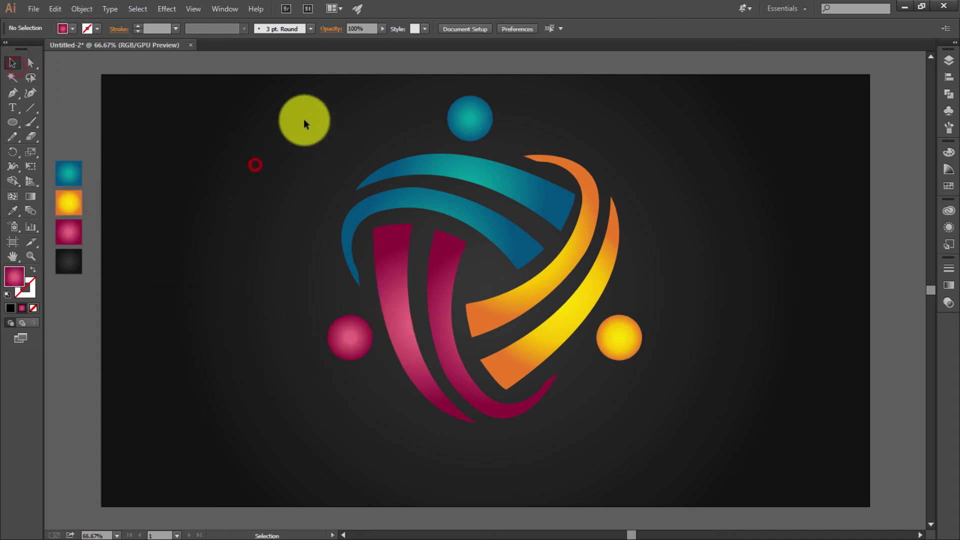
Step: Group the knot bands and three dots into one logo and scale it down slightly
{"action": "left_click_drag", "start_coordinate": [304, 120], "coordinate": [665, 442]}
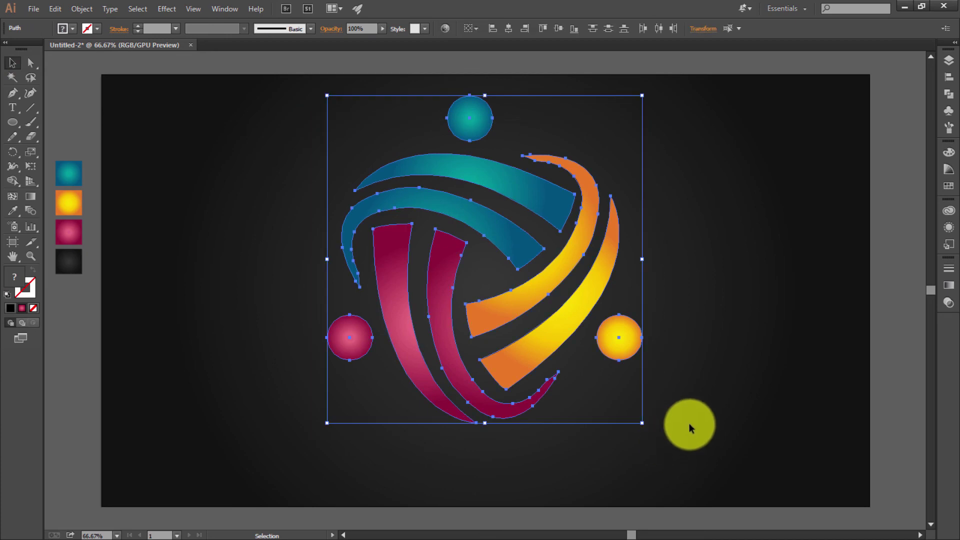
{"action": "right_click", "coordinate": [538, 326]}
{"action": "left_click", "coordinate": [569, 382]}
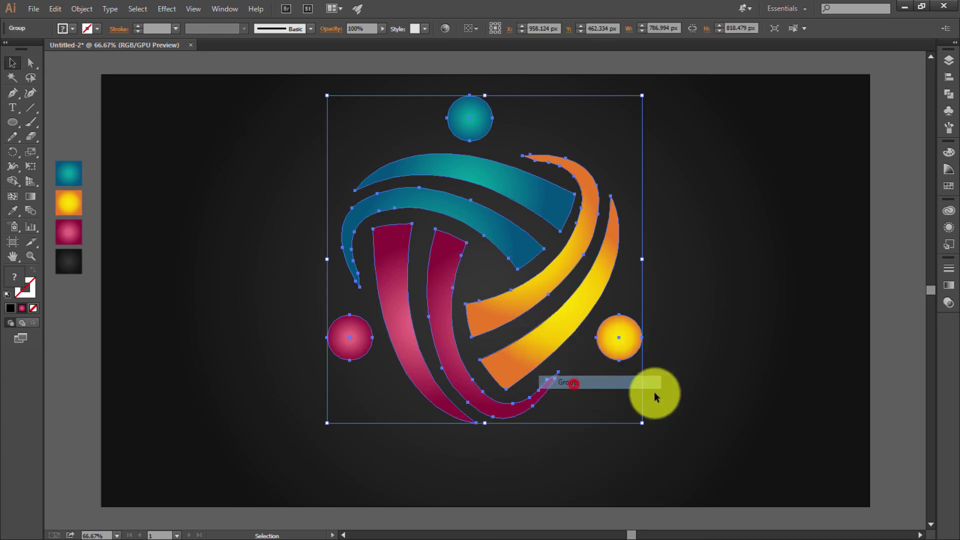
{"action": "left_click_drag", "start_coordinate": [643, 423], "coordinate": [631, 418]}
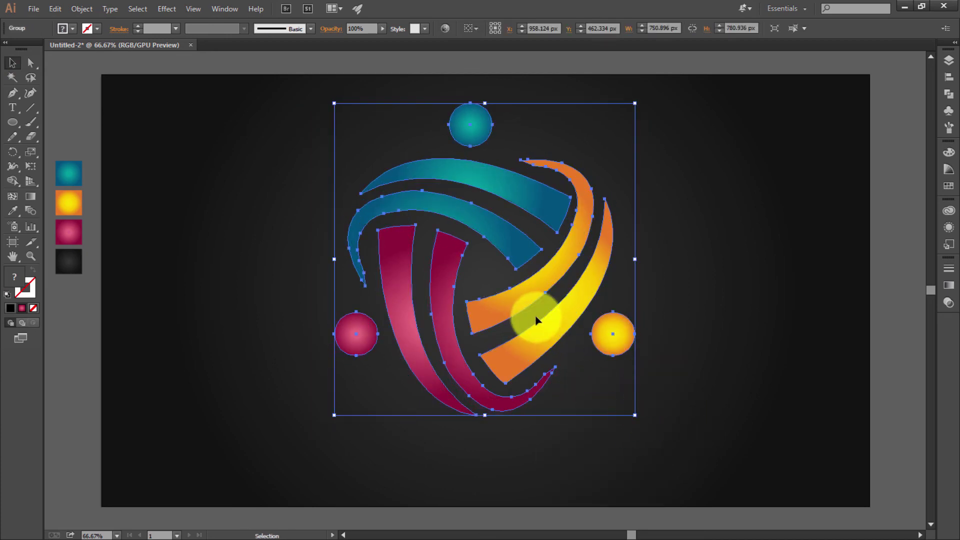
{"action": "left_click_drag", "start_coordinate": [536, 321], "coordinate": [536, 332]}
{"action": "left_click", "coordinate": [722, 339]}
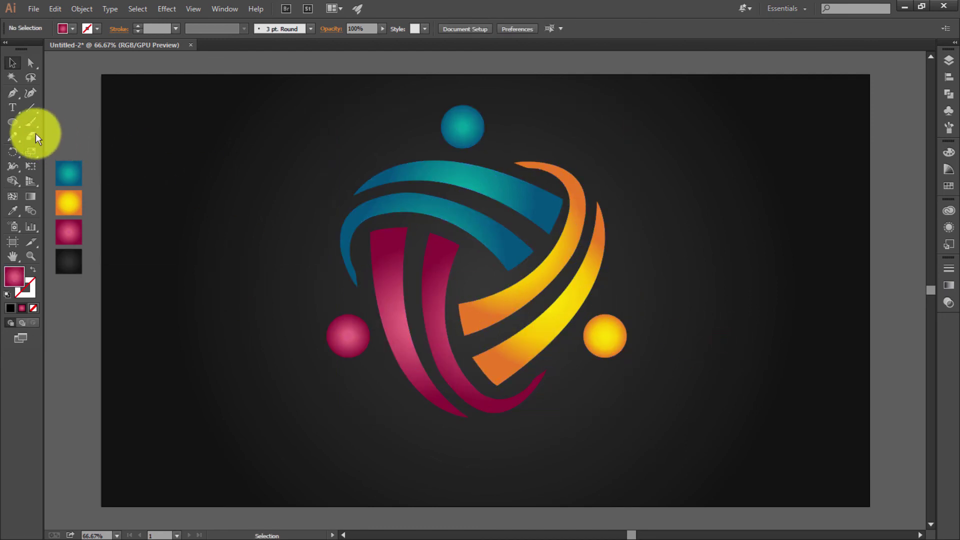
Step: Nudge the logo group slightly down and right to recentre it on the background
{"action": "left_click", "coordinate": [10, 125]}
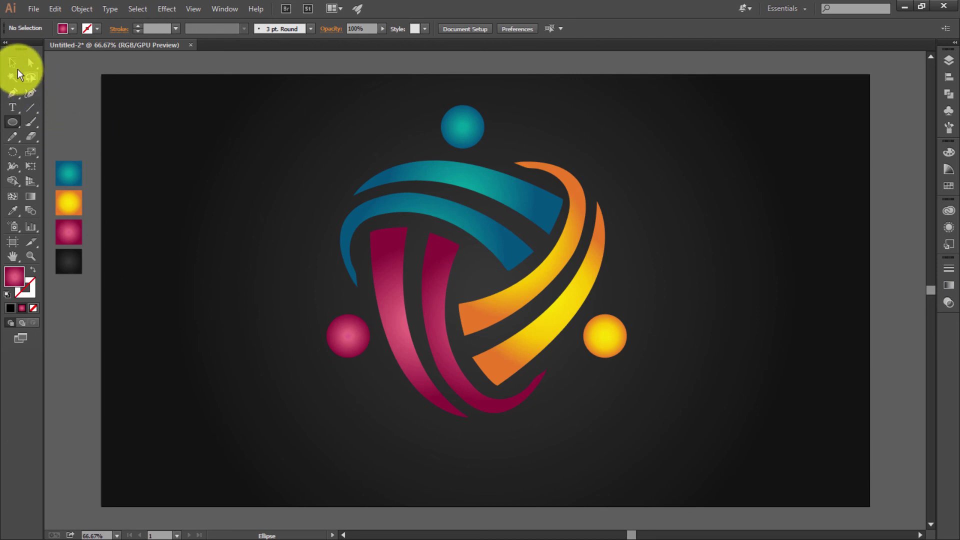
{"action": "left_click", "coordinate": [16, 68]}
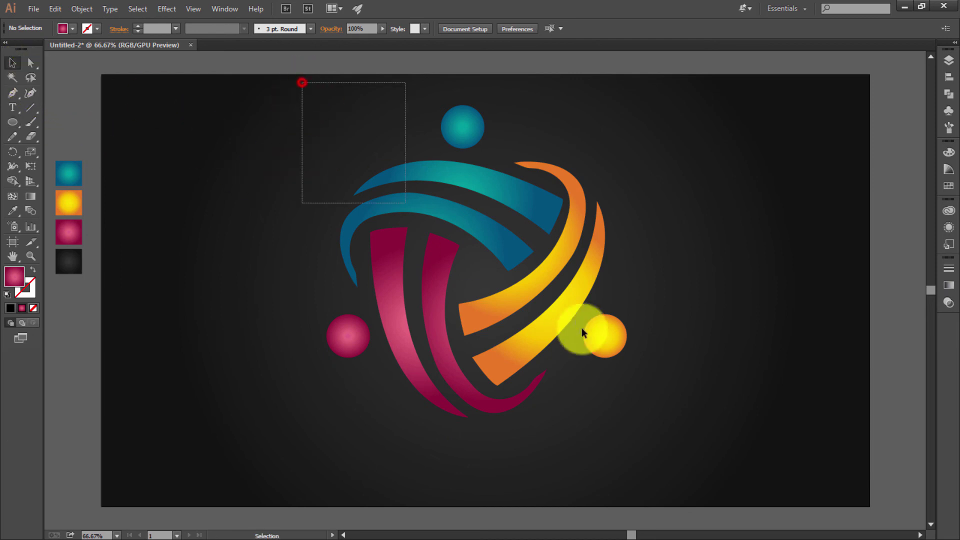
{"action": "left_click_drag", "start_coordinate": [302, 82], "coordinate": [690, 390]}
{"action": "left_click_drag", "start_coordinate": [515, 336], "coordinate": [524, 344]}
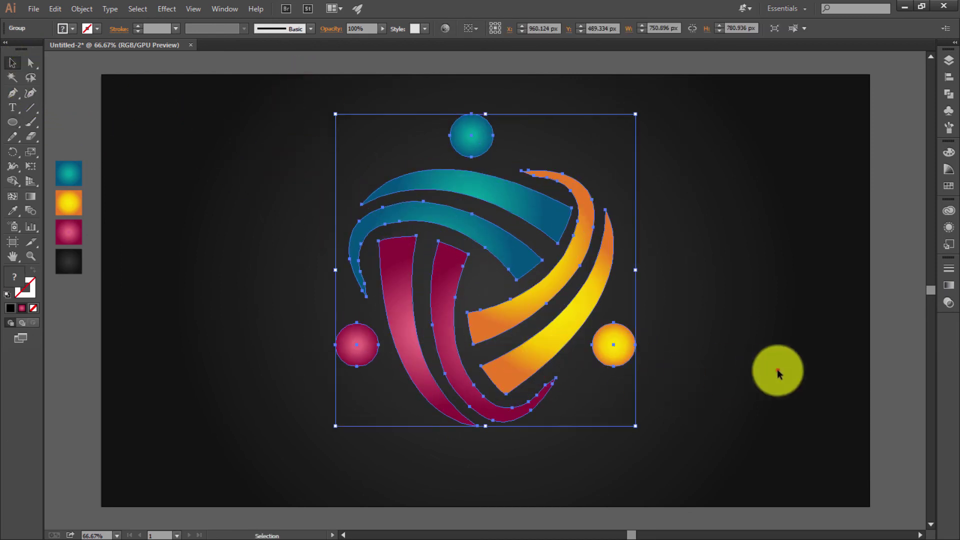
{"action": "left_click", "coordinate": [778, 372]}
{"action": "left_click", "coordinate": [80, 242]}
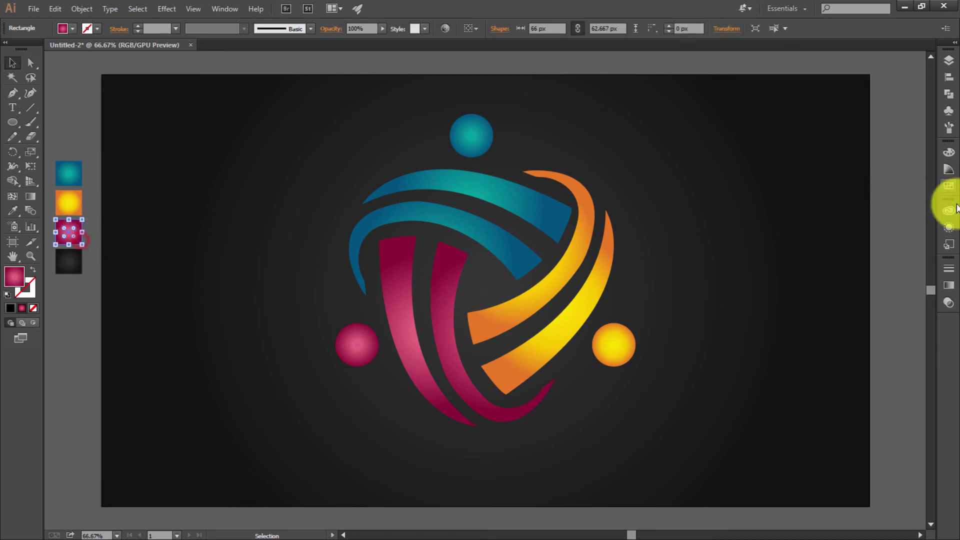
{"action": "left_click", "coordinate": [949, 285]}
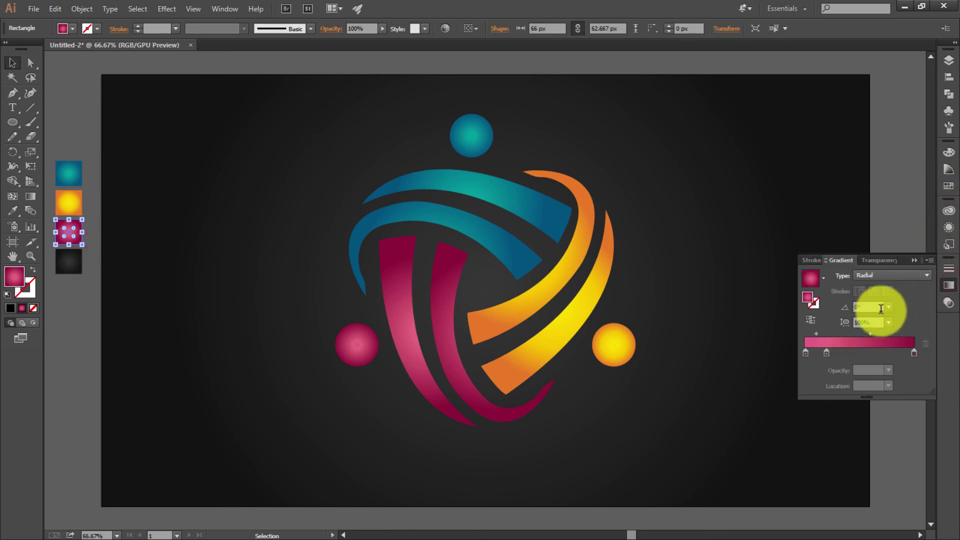
{"action": "left_click", "coordinate": [914, 260]}
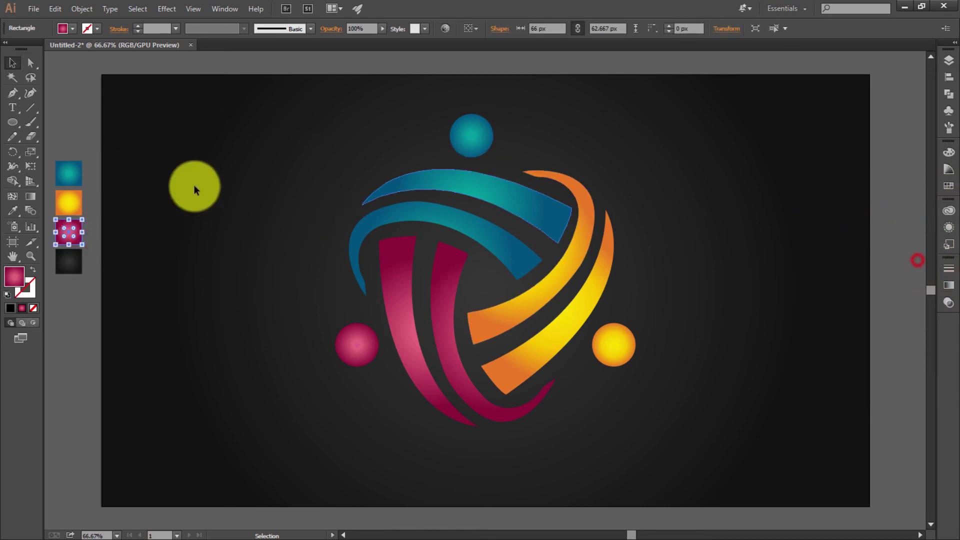
{"action": "left_click", "coordinate": [596, 376]}
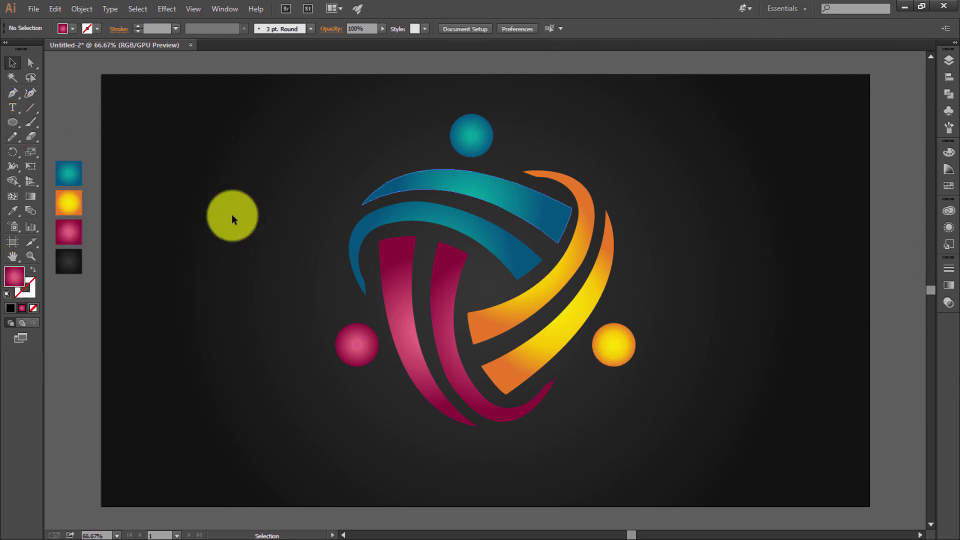